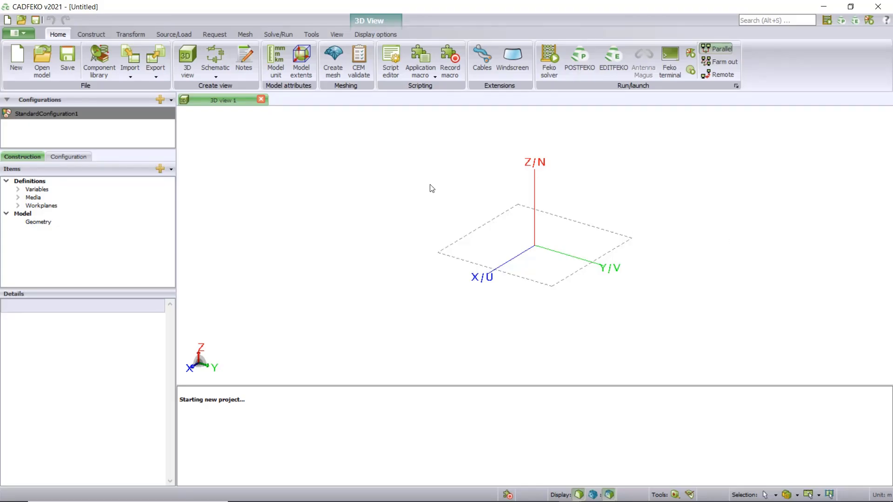
Set the model unit to millimetres
click(280, 73)
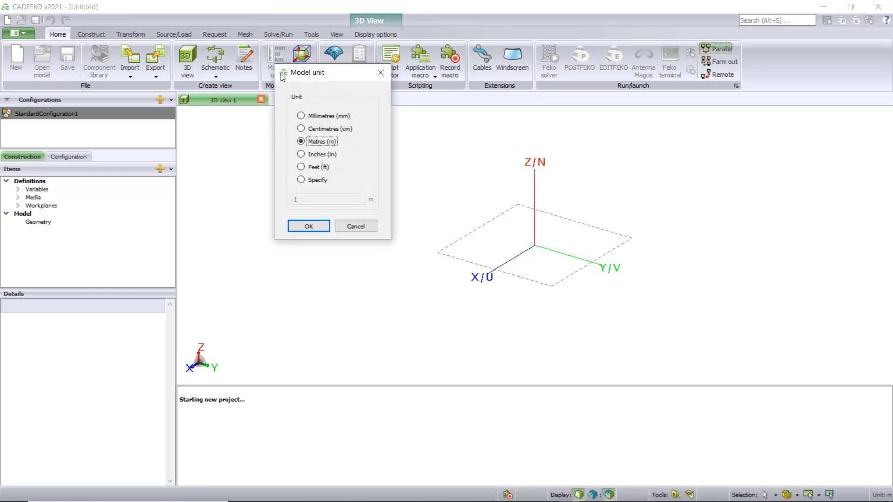
click(324, 115)
key(Return)
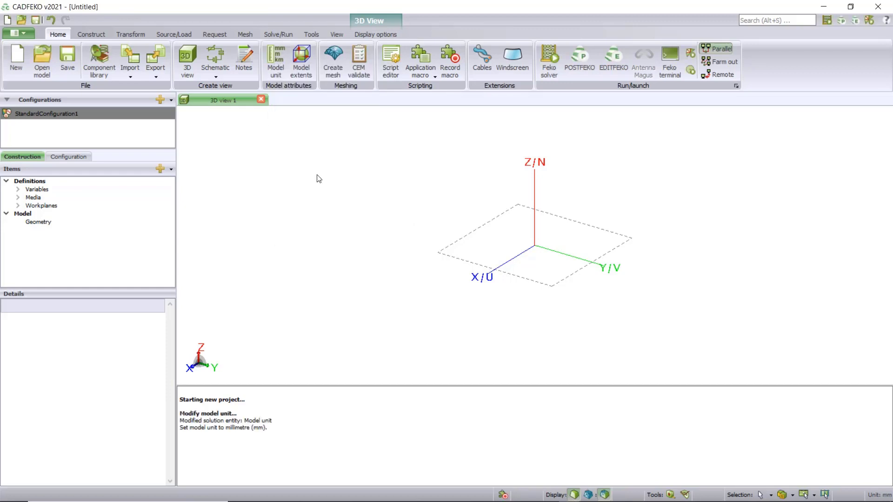
Add the variable h with value 5
click(92, 34)
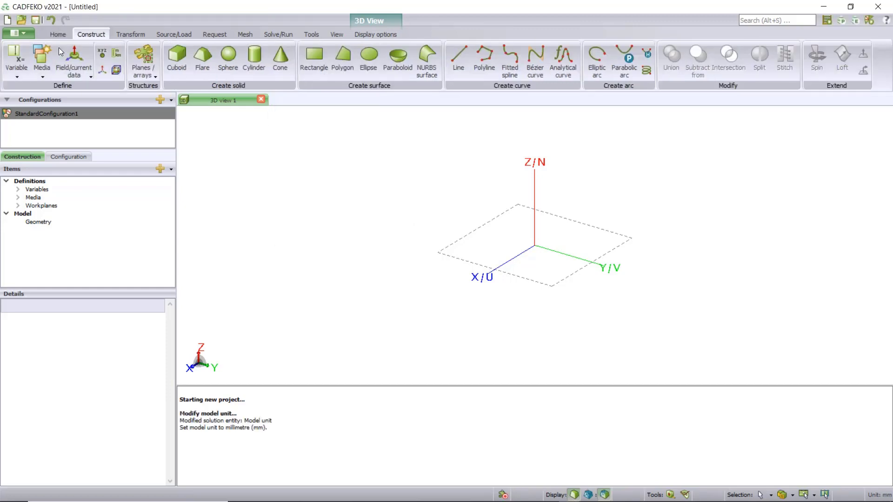
click(17, 74)
click(27, 93)
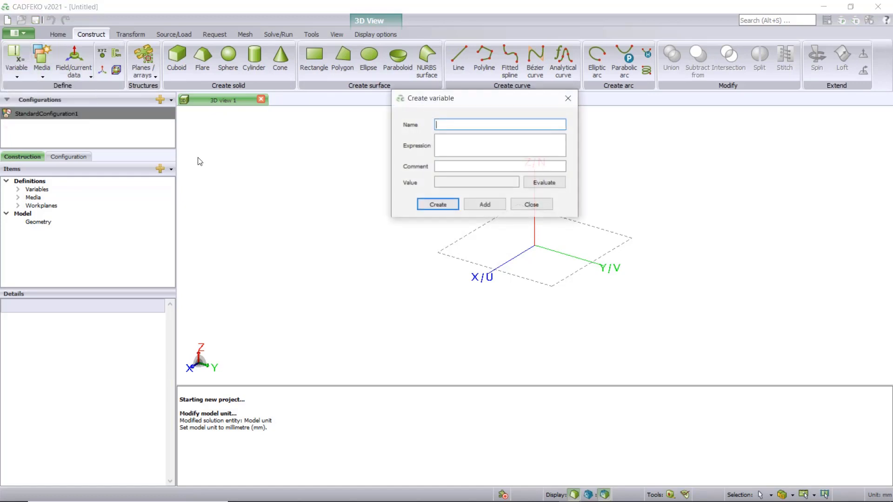
text(h)
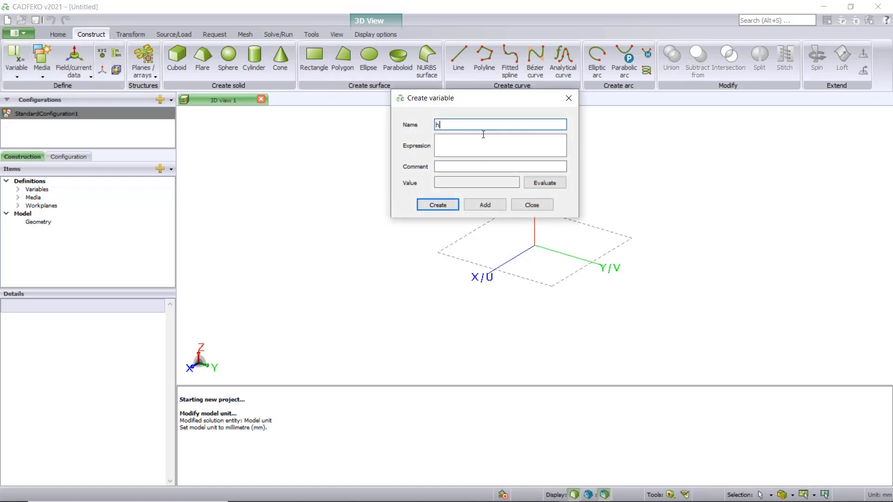
click(469, 148)
text(5)
click(473, 202)
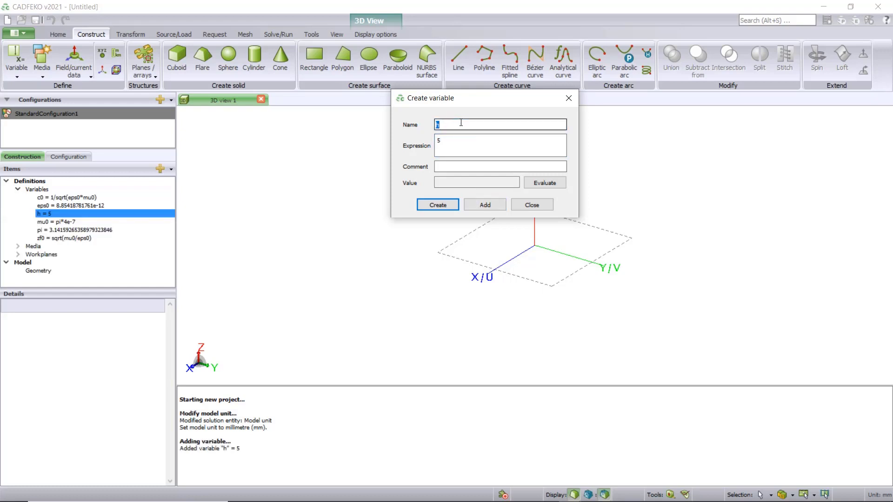
Add the variable l with value 100
key(BackSpace)
key(Tab)
text(100)
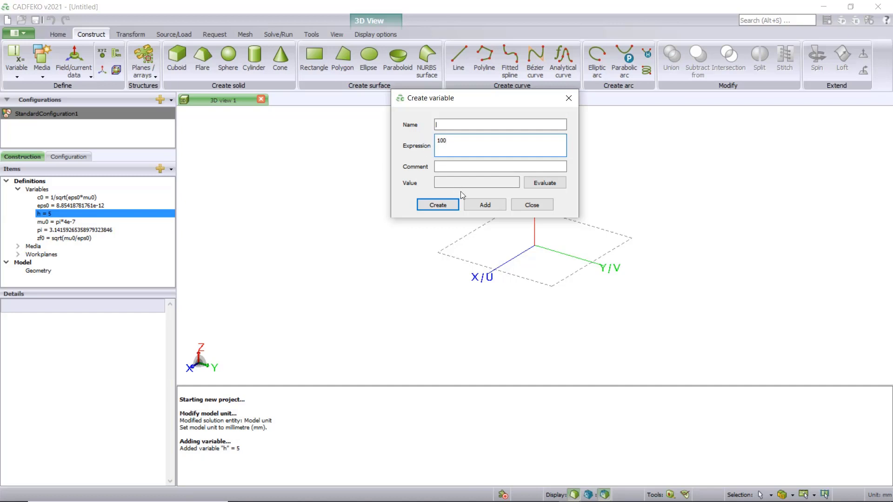
click(482, 206)
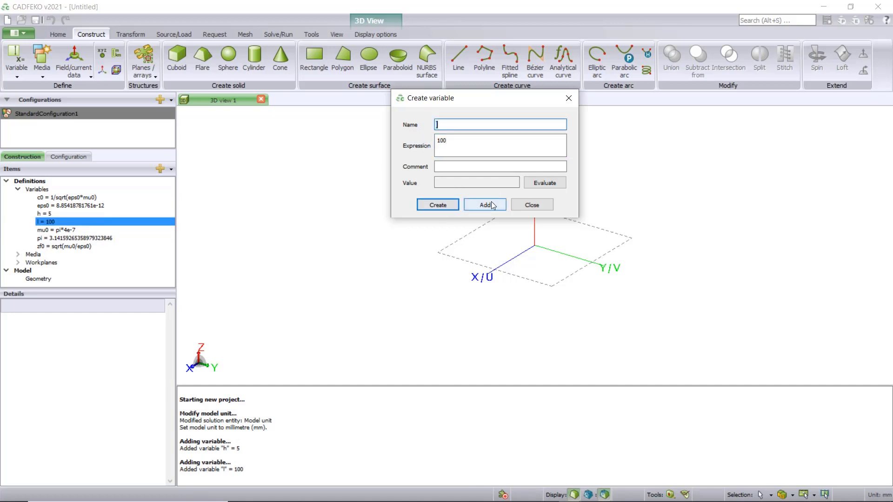
Close the variable dialog and make the ground a perfect electric conductor plane at Z=0
click(531, 205)
click(135, 60)
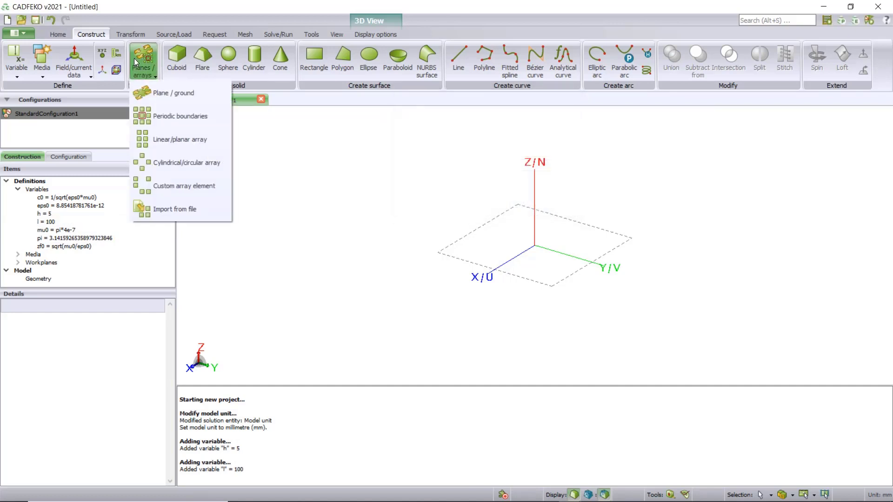
click(172, 98)
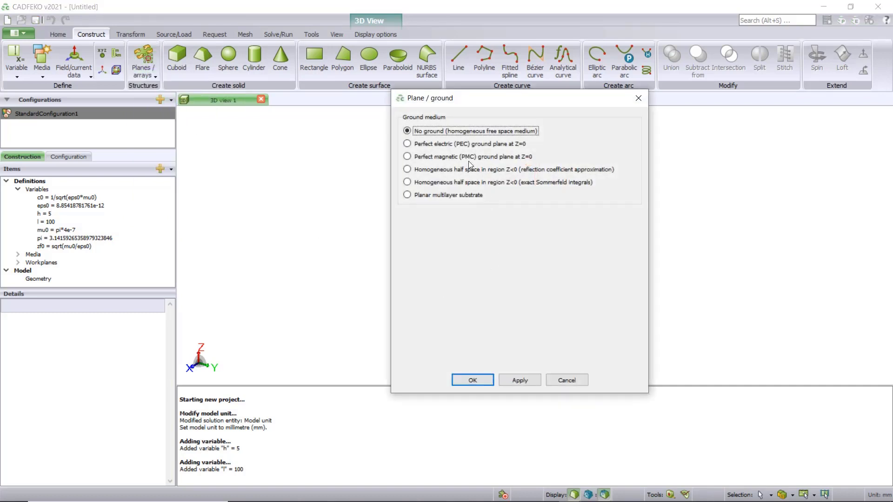
click(428, 145)
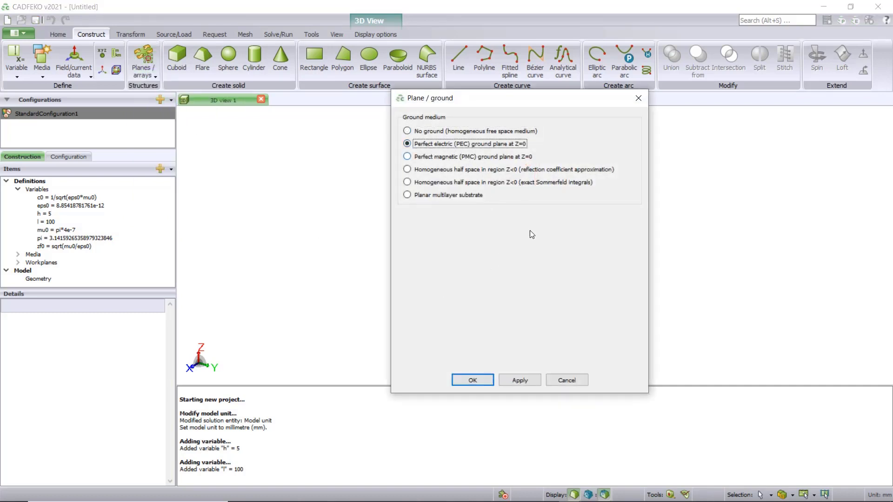
click(479, 381)
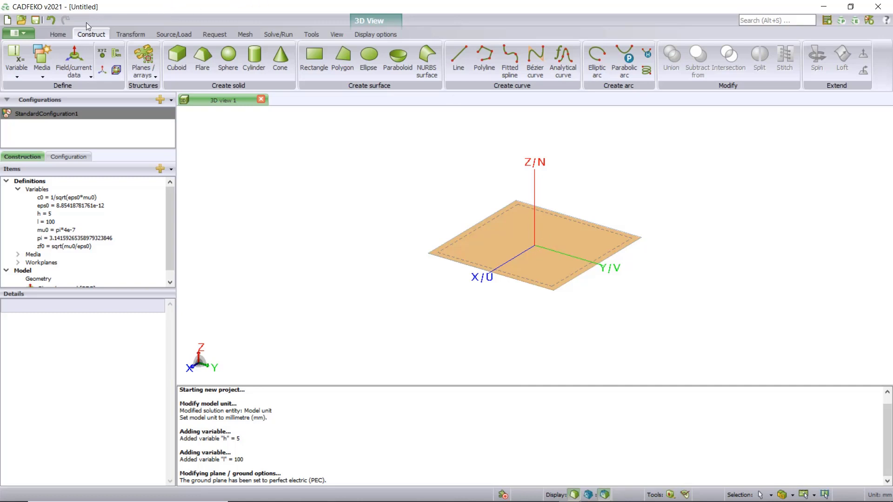
Enable cable modelling and start a new cable path
click(58, 34)
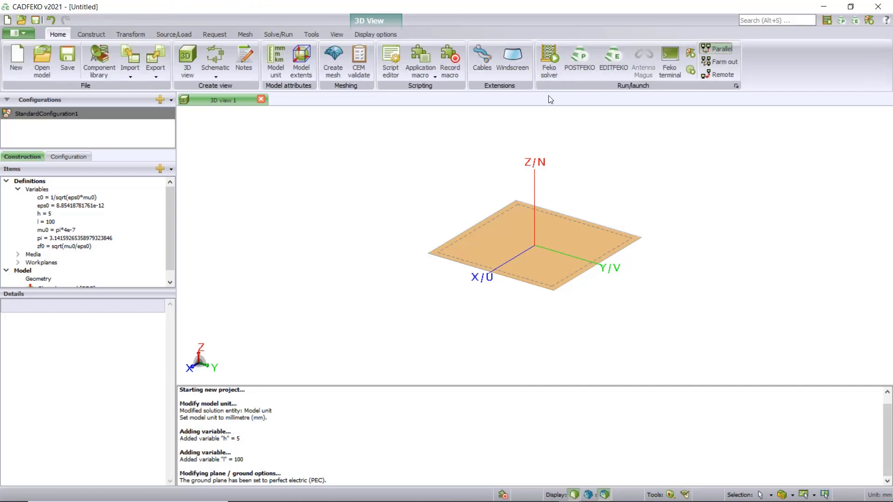
click(484, 63)
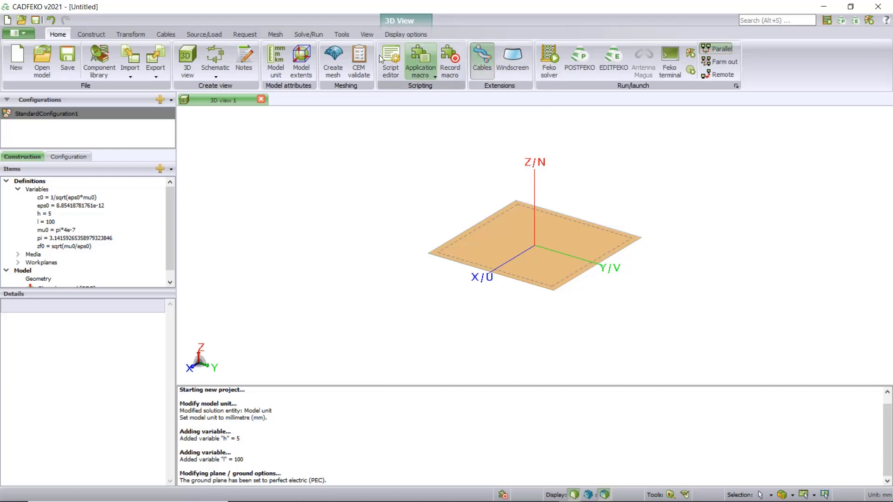
click(168, 33)
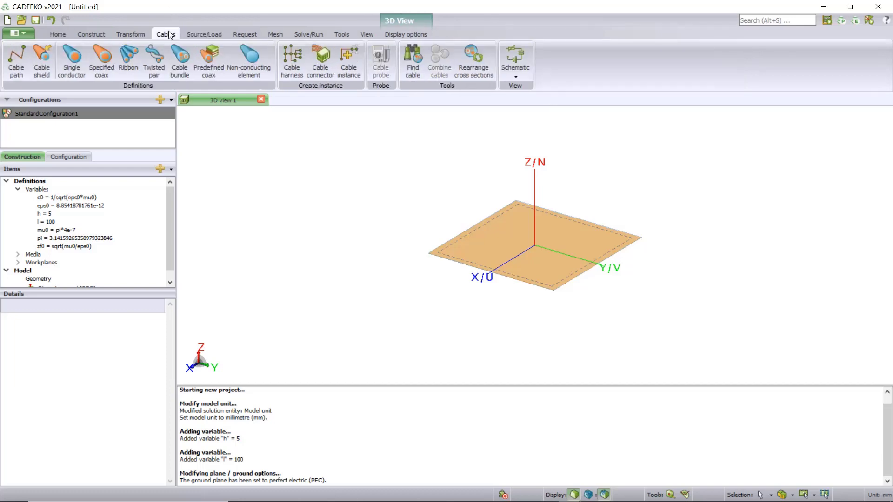
click(22, 71)
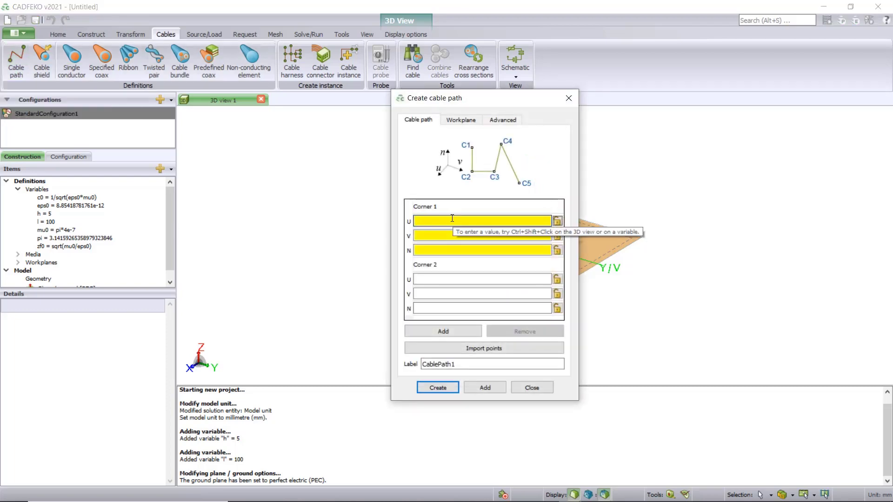
drag(501, 98, 288, 137)
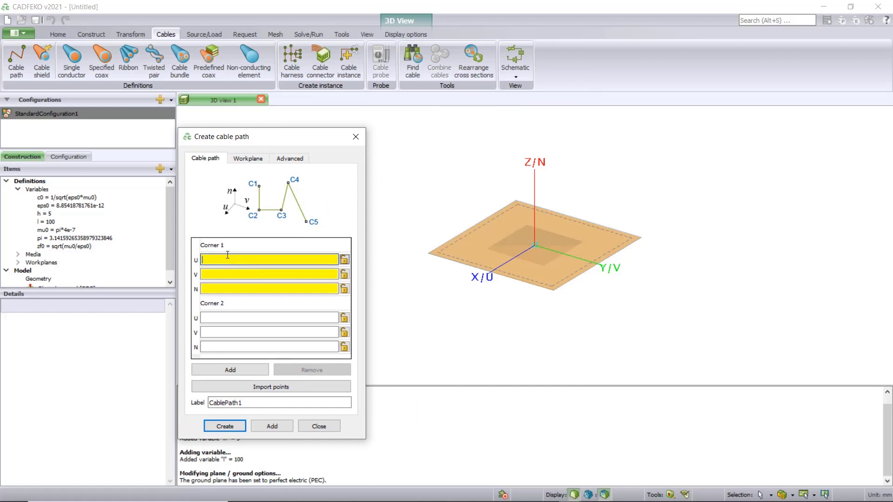
Enter the first two path corners (0, 0, h) and (l, 0, h)
text(0)
click(224, 275)
text(0)
click(247, 289)
text(h)
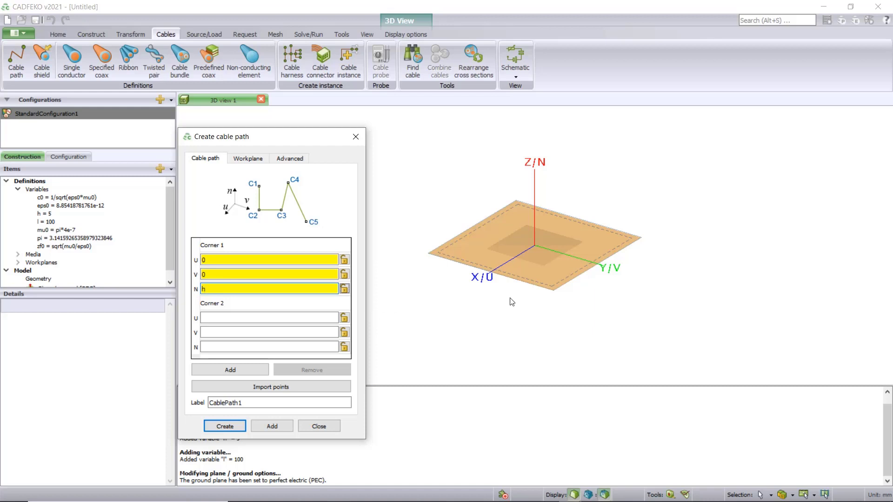
scroll(531, 284, down, 1)
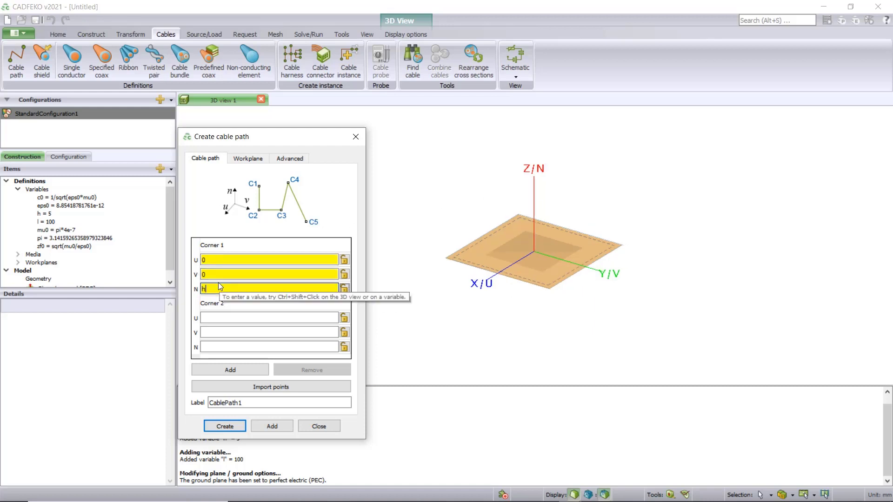
click(214, 317)
text(l)
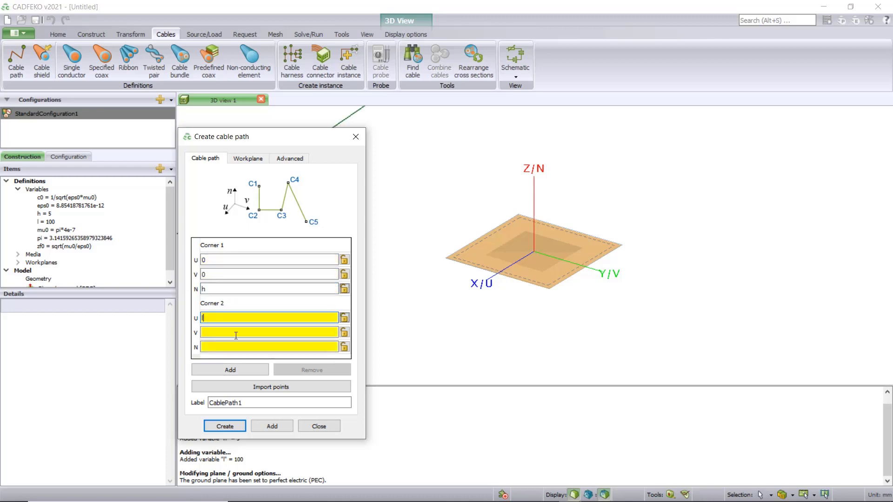
click(233, 327)
text(0)
click(235, 347)
text(h)
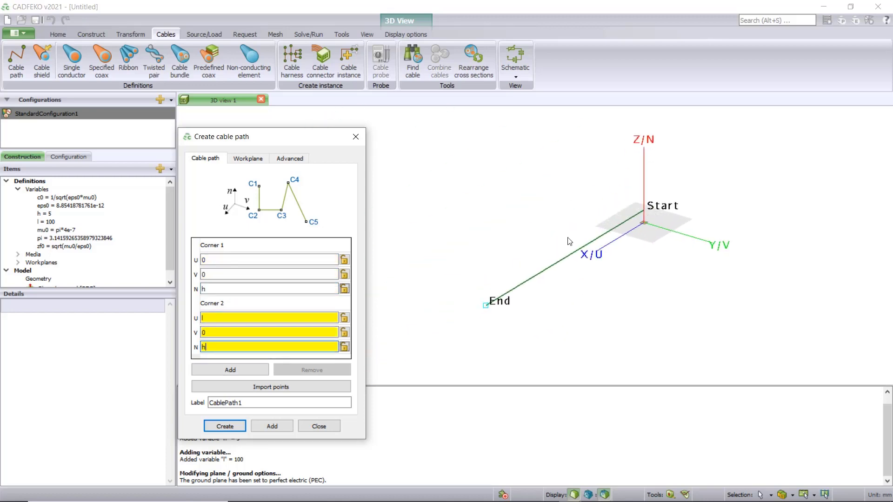
Add corners (l, l, h) and (0, l, h), then create the cable path
click(230, 370)
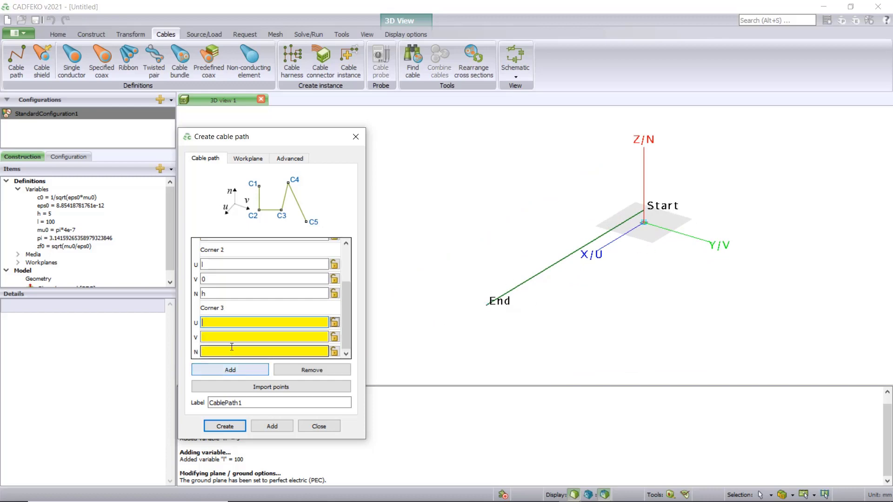
text(l)
key(Tab)
text(l)
key(Tab)
text(h)
click(231, 370)
text(0)
key(Tab)
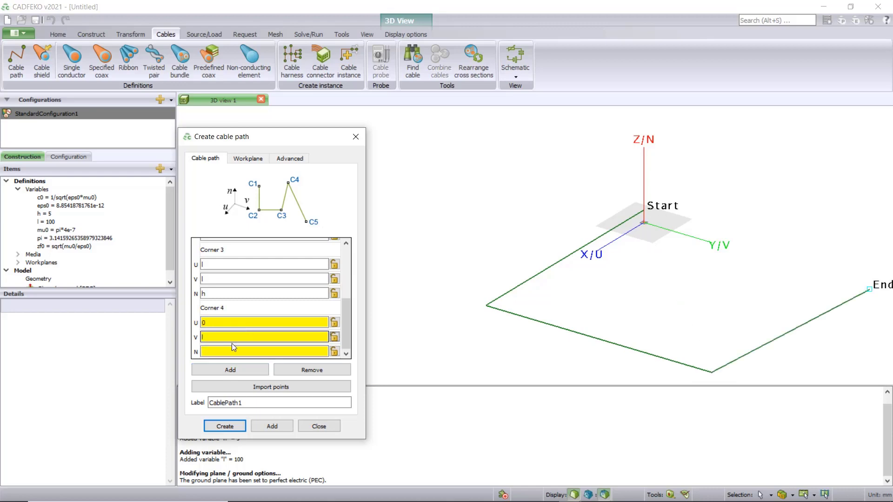
key(Tab)
text(h)
click(225, 427)
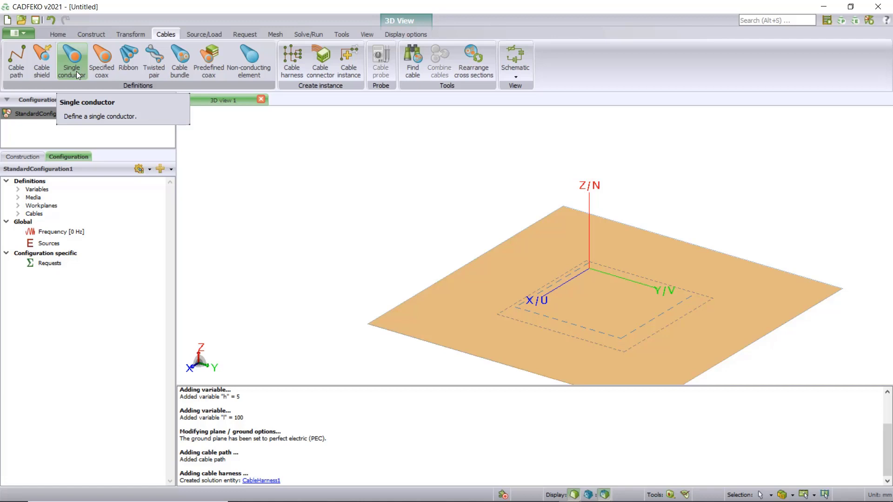
Add Copper to the model from the media library, filtering by 'copp'
click(57, 35)
click(83, 35)
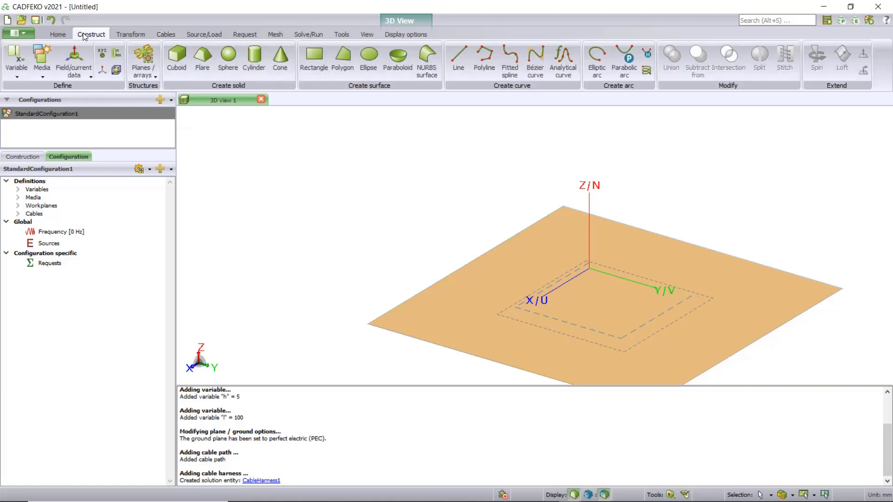
click(42, 70)
click(63, 142)
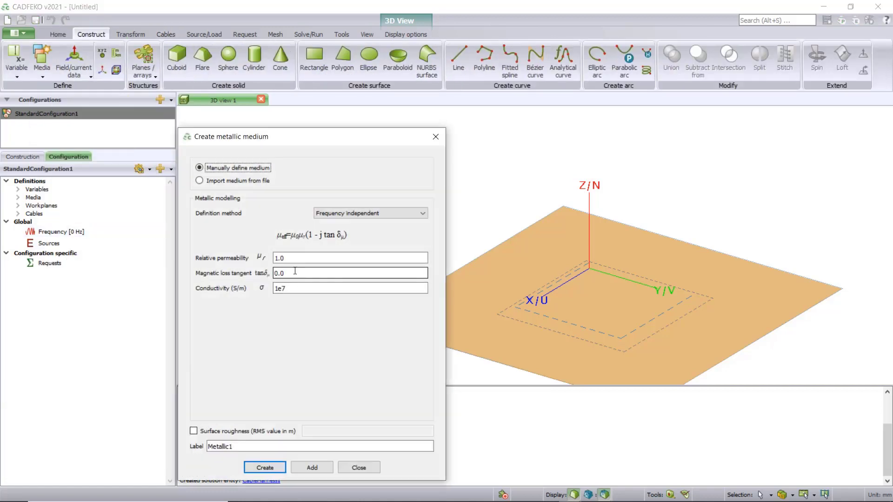
key(Escape)
click(38, 74)
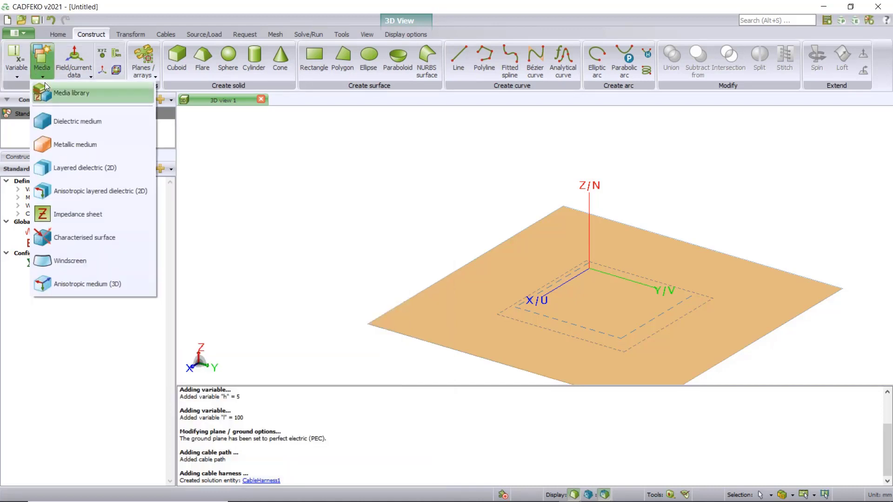
click(55, 92)
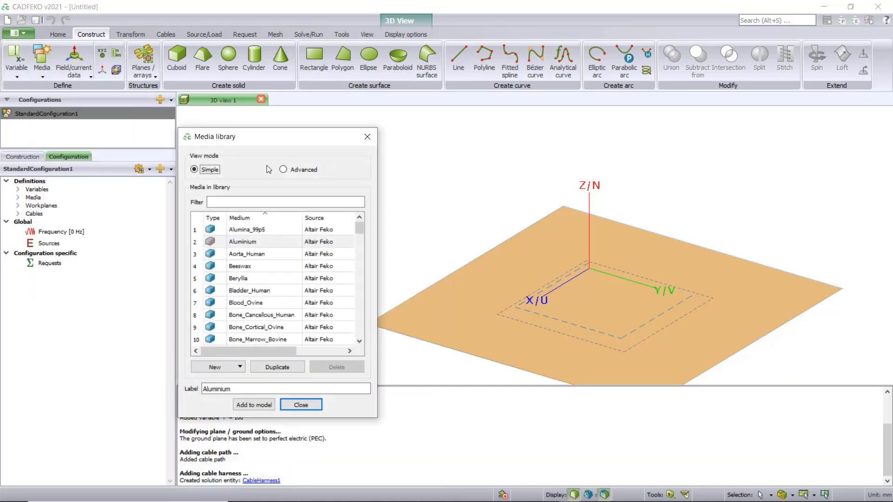
click(250, 203)
text(copp)
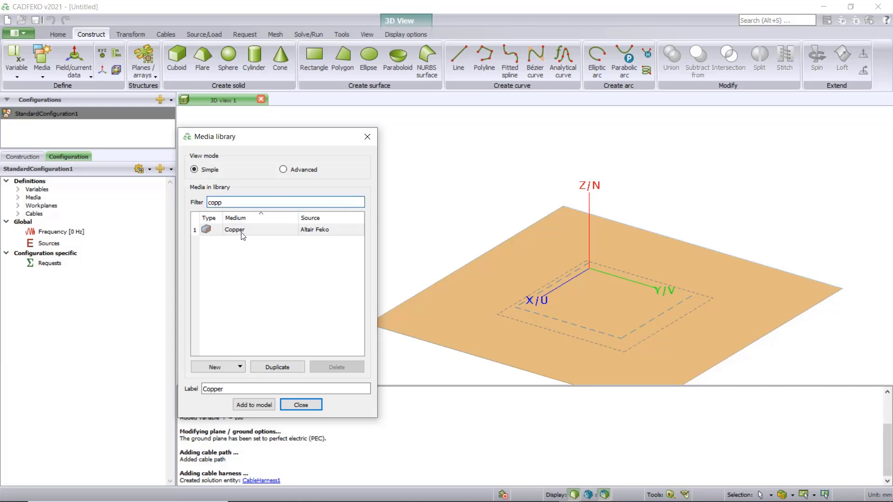
click(255, 405)
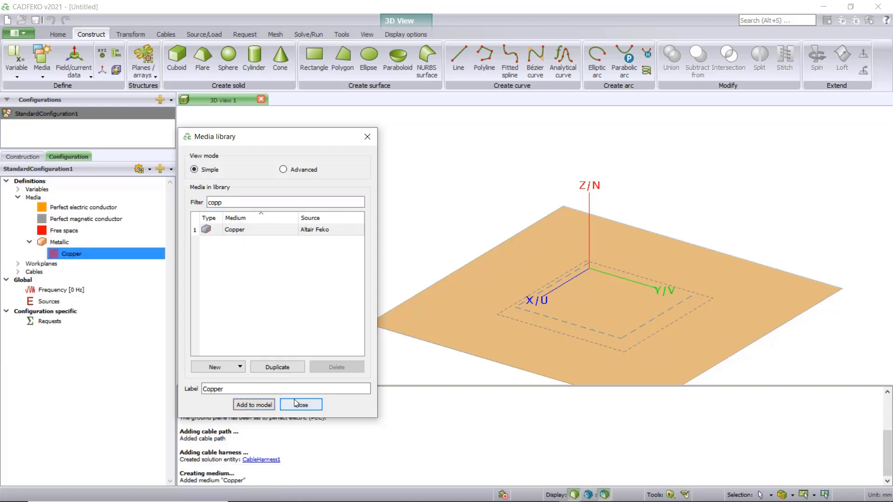
click(301, 405)
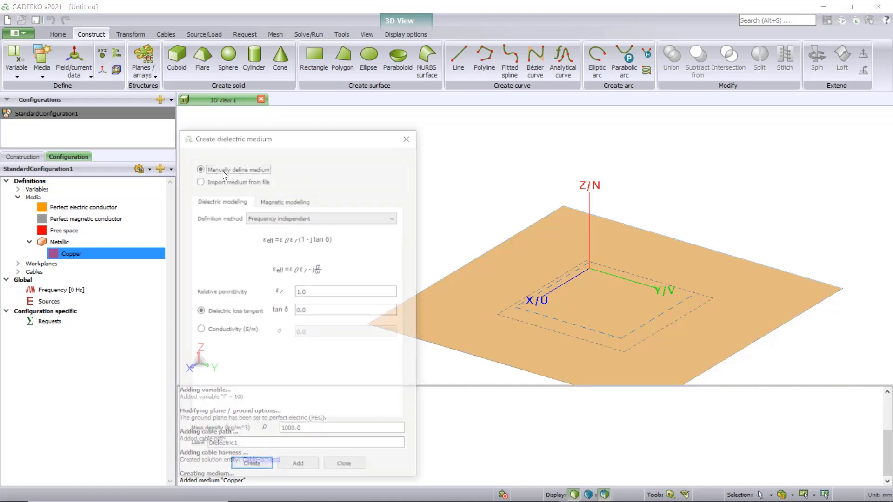
Create a dielectric medium labelled Coating with relative permittivity 3.1
double_click(346, 292)
text(3.1)
key(Tab)
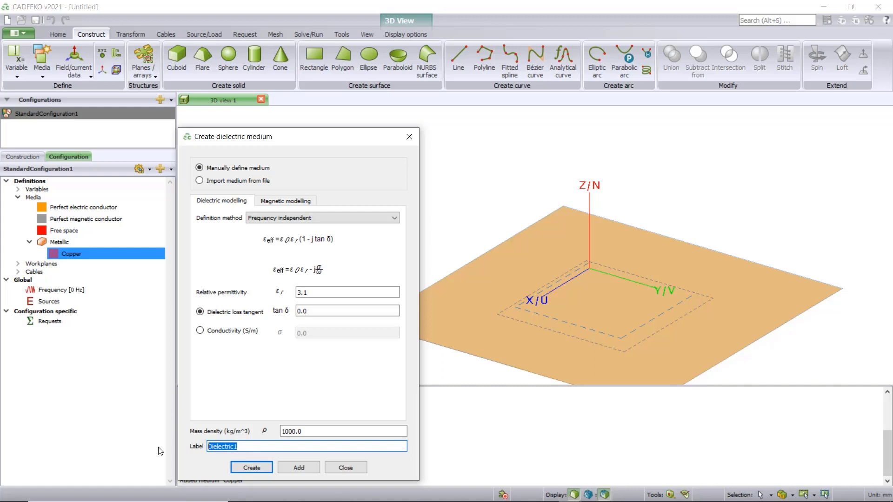
text(Coating)
click(259, 469)
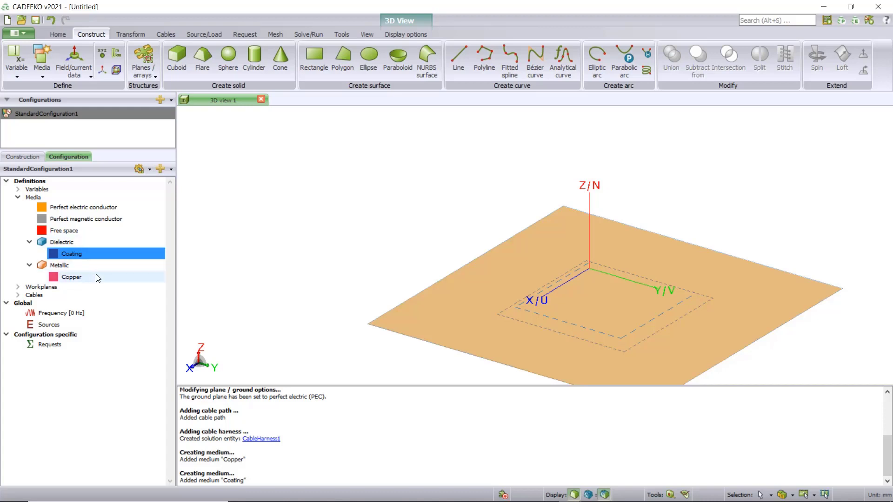
Create SingleConductor1 with a radius-2 Copper core and 0.5 thick insulation
click(163, 34)
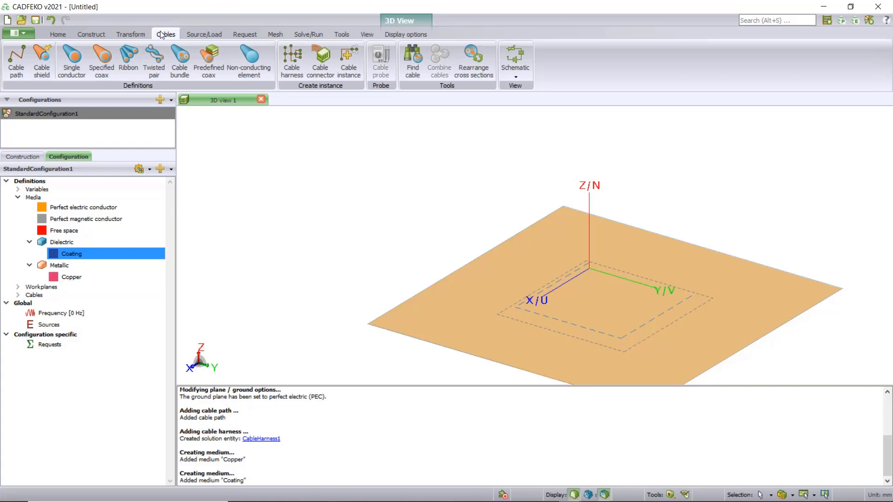
click(71, 74)
click(275, 296)
click(258, 312)
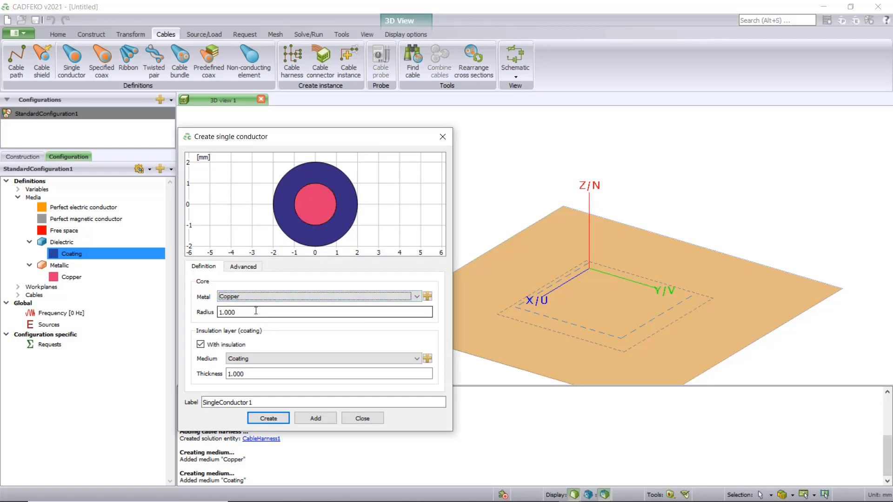
double_click(255, 311)
text(2)
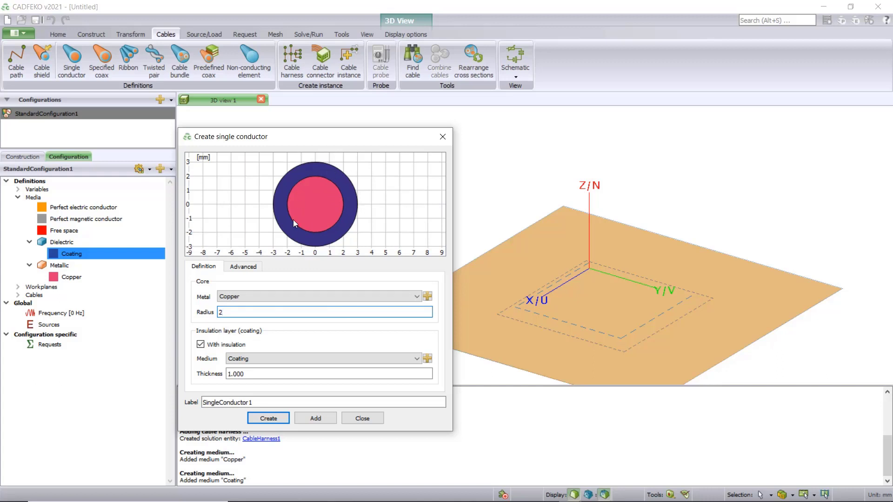
click(246, 361)
double_click(248, 376)
text(0.5)
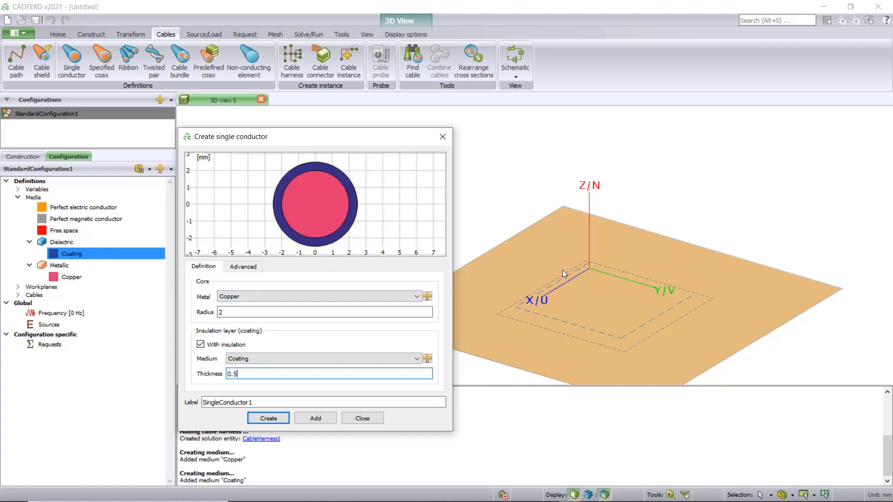
click(268, 419)
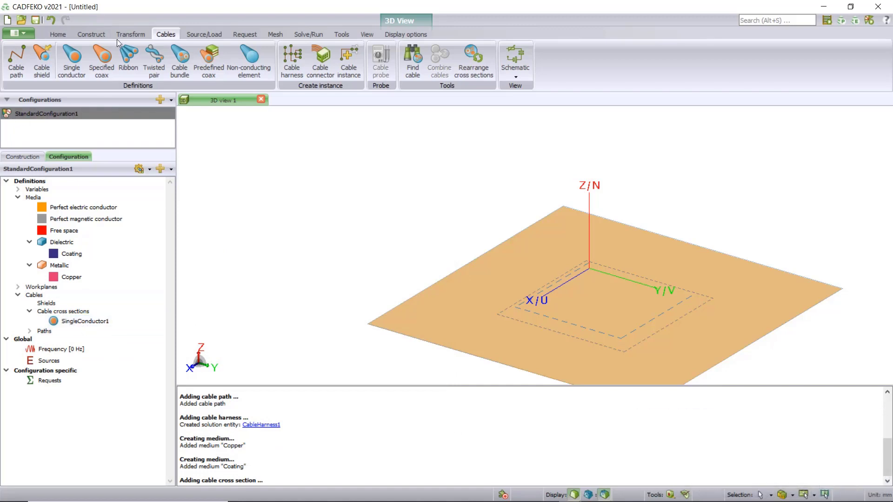
Add CableHarness1 and start CableConnector1 at CablePath1.Start with pin Pin1
click(286, 59)
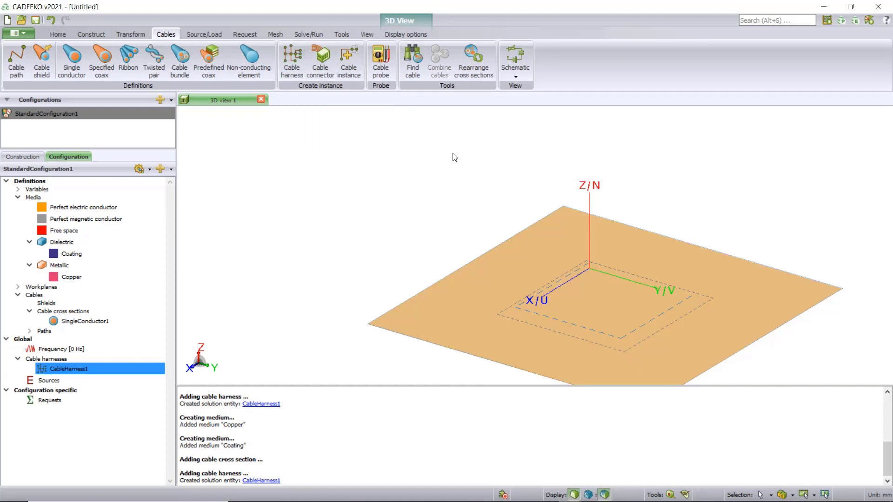
click(322, 70)
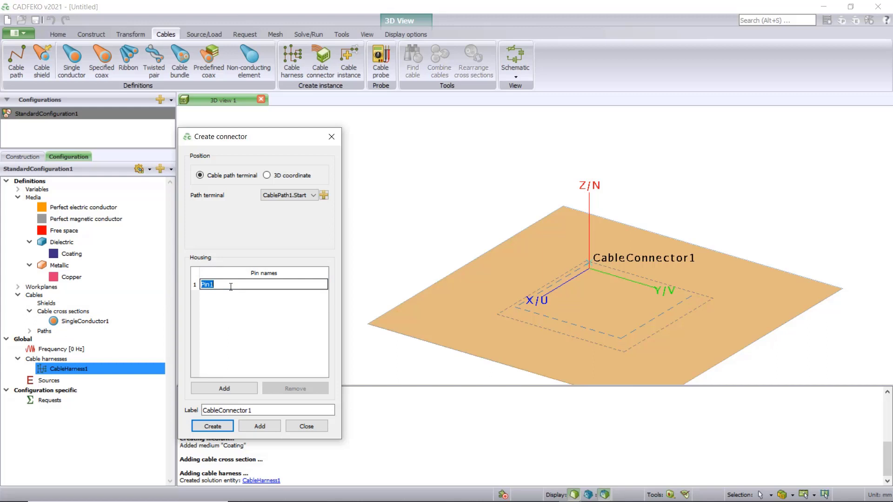
Add CableConnector1 at the path start and CableConnector2 at CablePath1.End
click(253, 426)
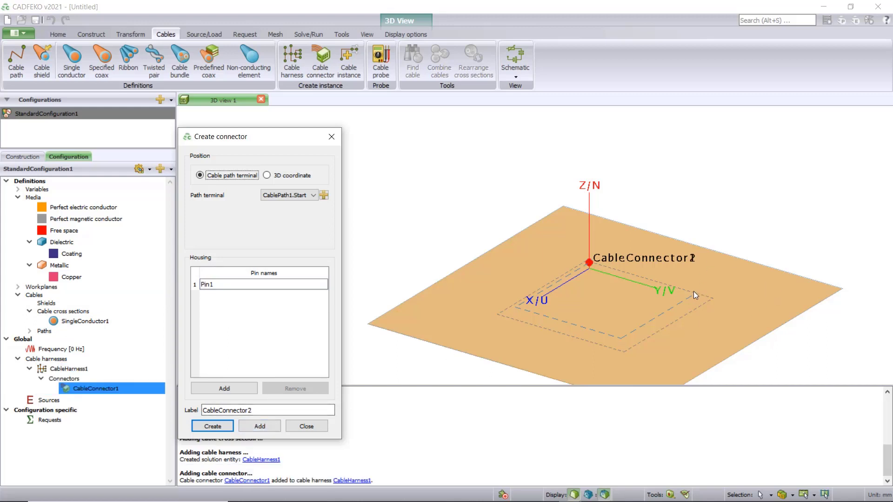
click(268, 196)
click(279, 204)
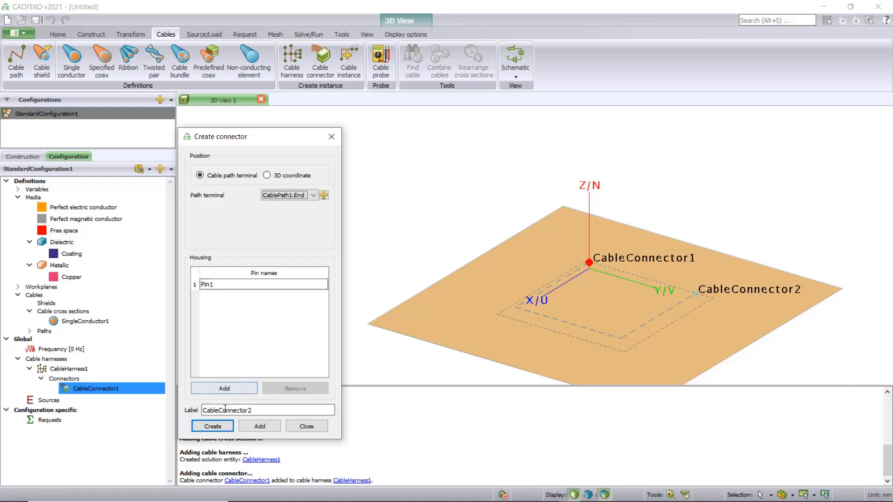
click(213, 426)
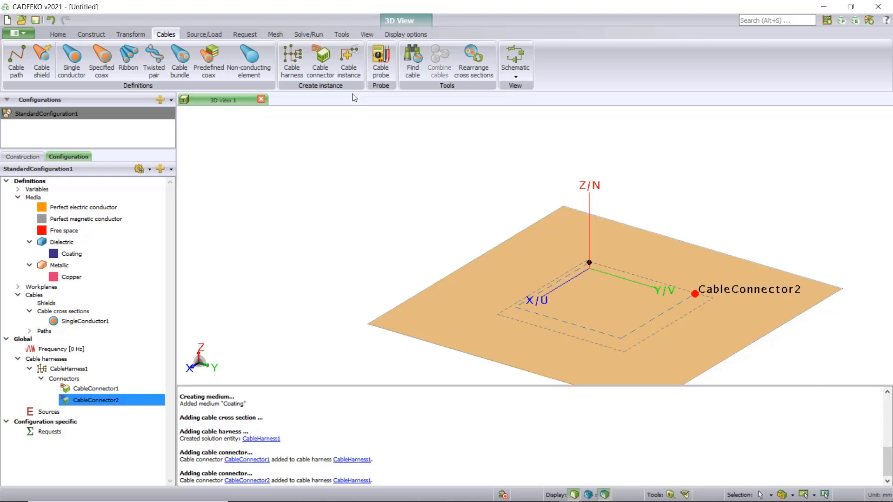
Create Cable1 to CableConnector2 with Signal1 wired Pin1 to Pin1, then select CableHarness1
click(347, 75)
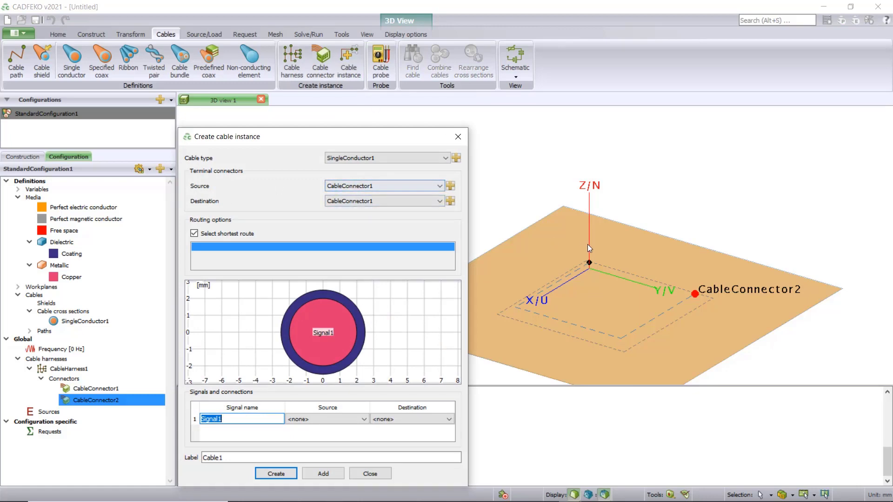
click(388, 199)
click(353, 217)
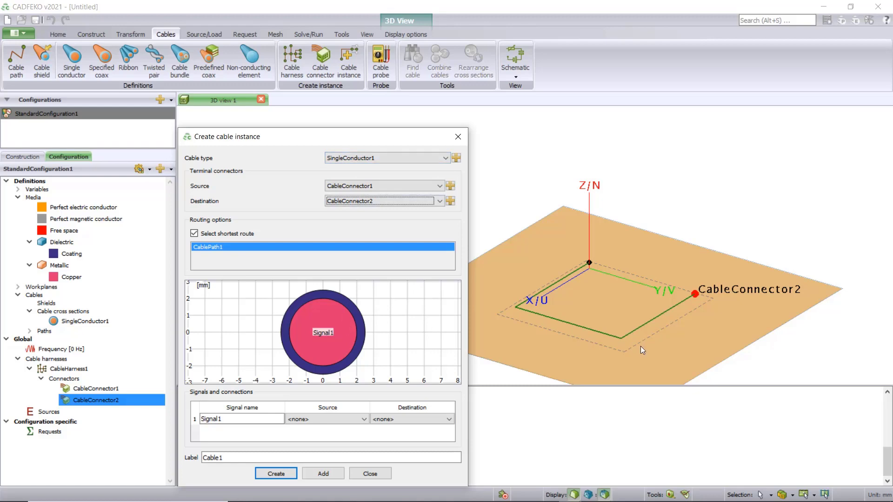
click(233, 419)
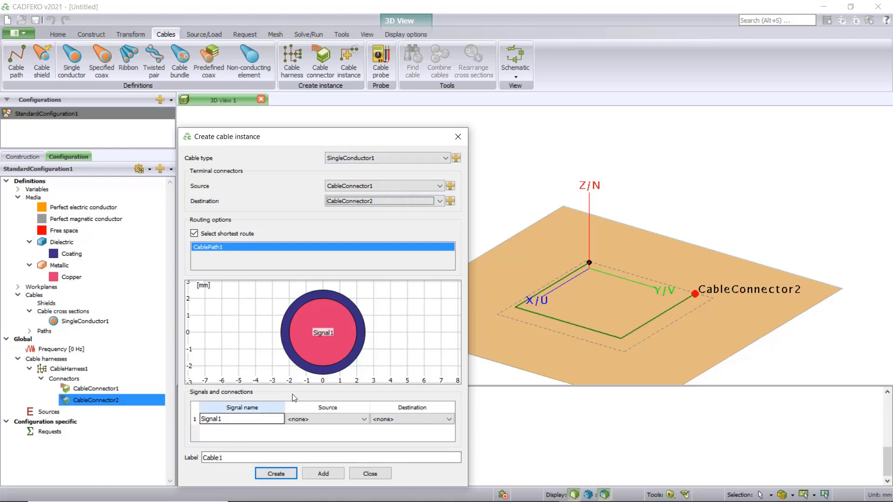
key(Return)
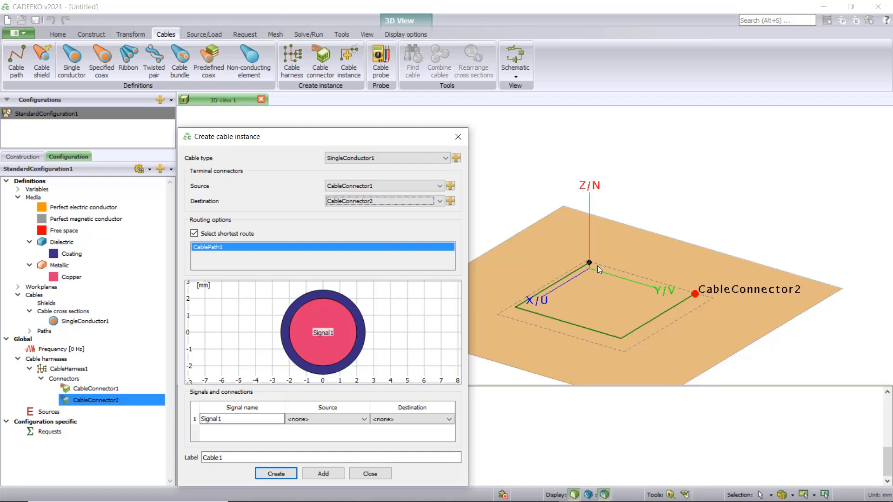
click(315, 422)
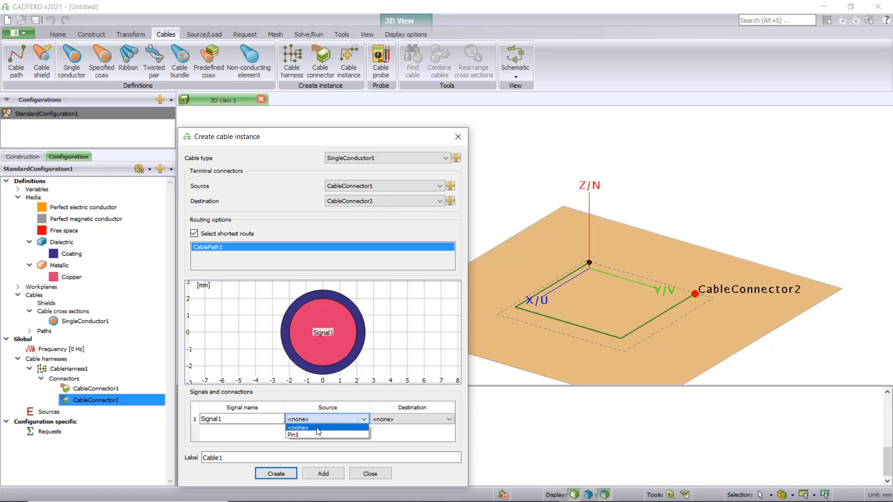
click(312, 433)
click(398, 422)
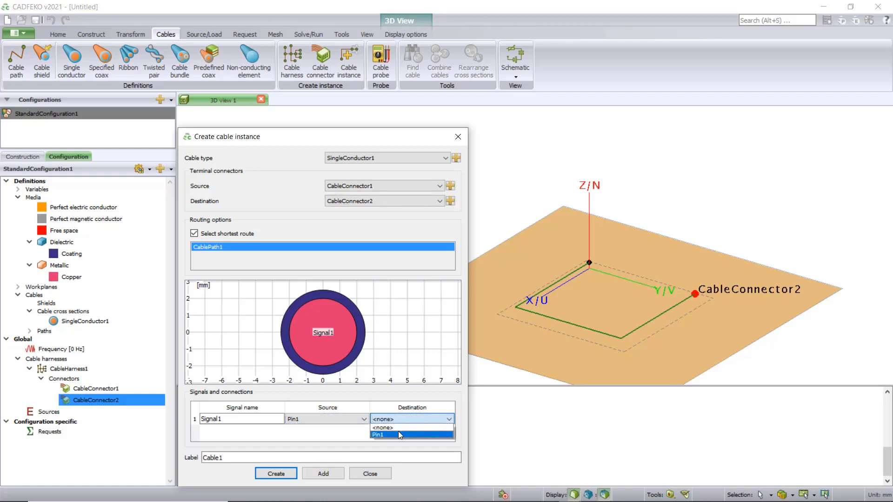
click(398, 431)
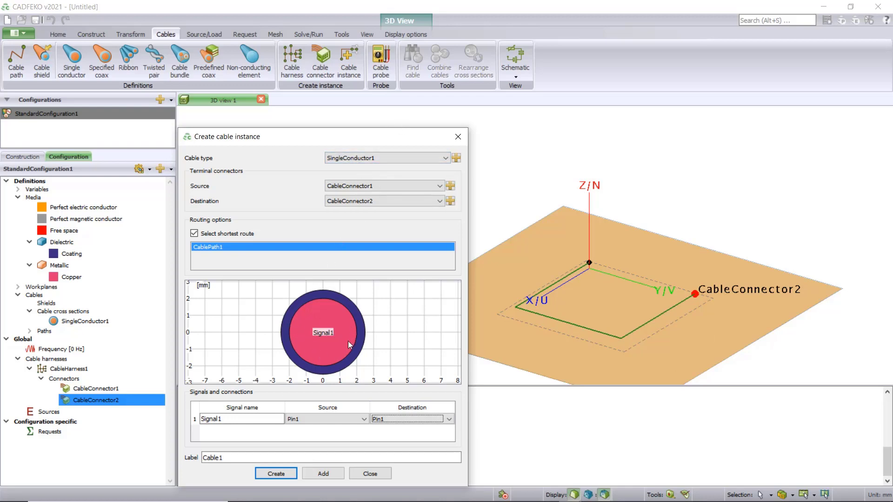
click(276, 473)
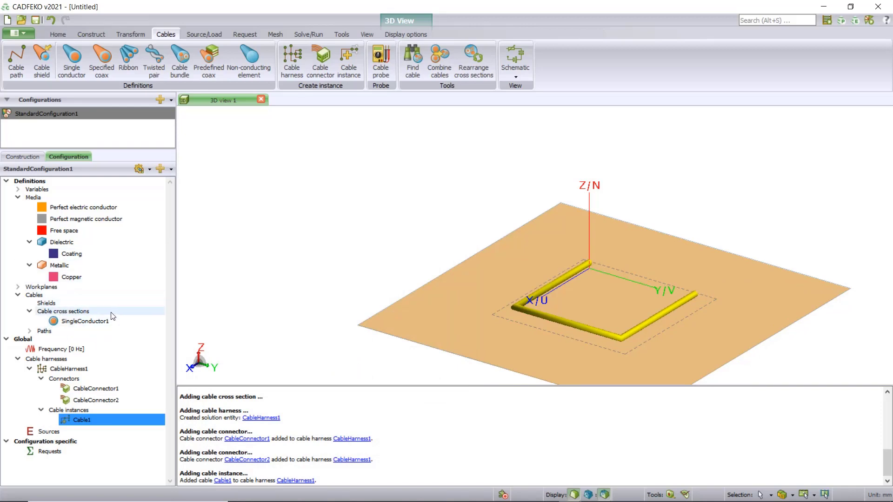
click(69, 368)
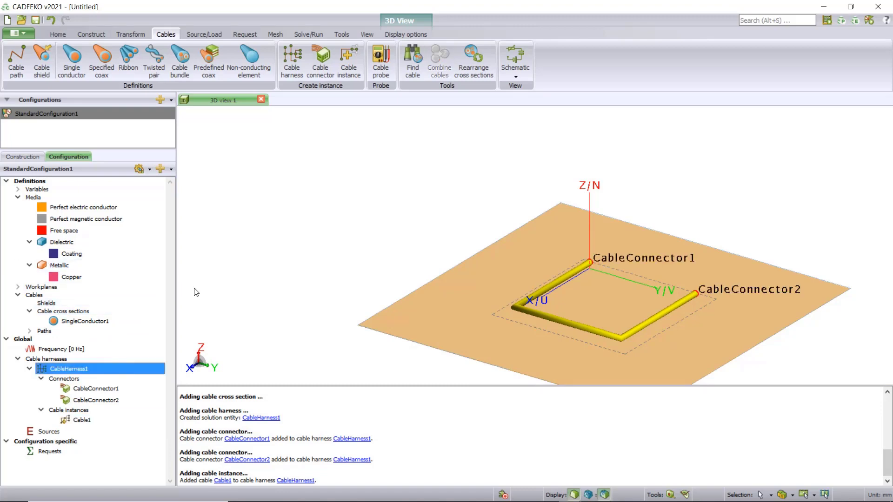
Change CableHarness1's coupling to 'Radiating (taking irradiation into account)'
double_click(89, 366)
click(235, 159)
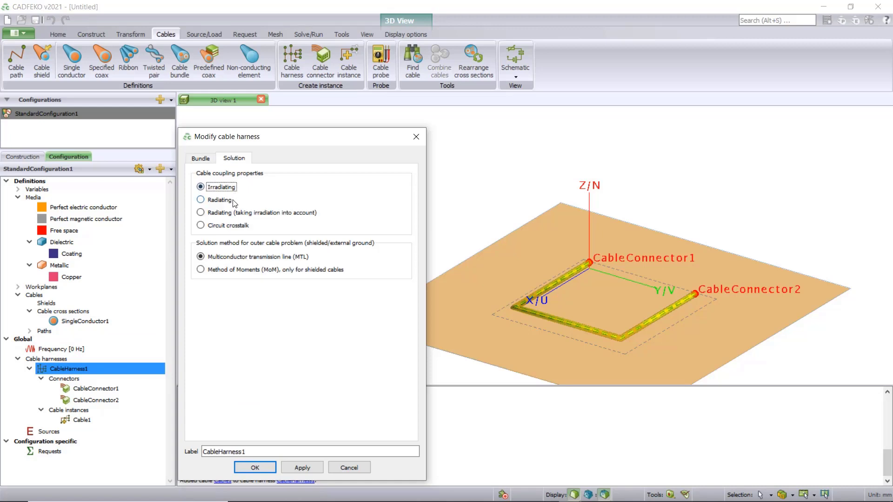
click(222, 212)
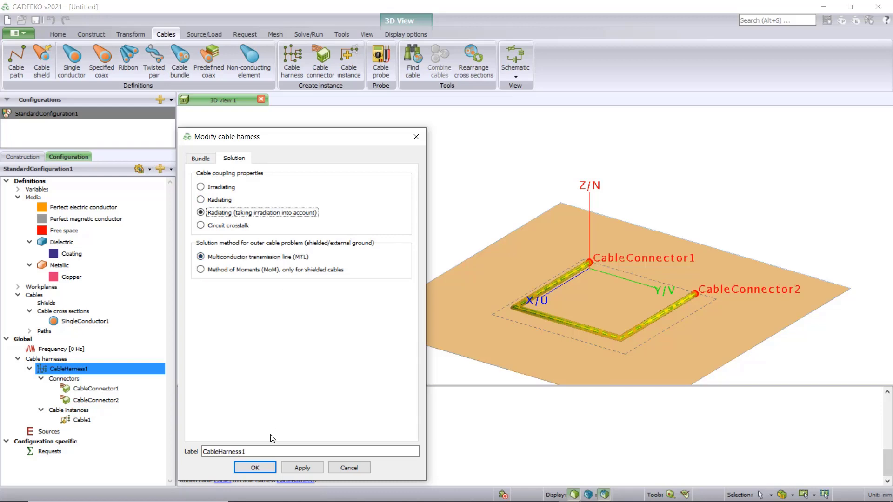
click(262, 467)
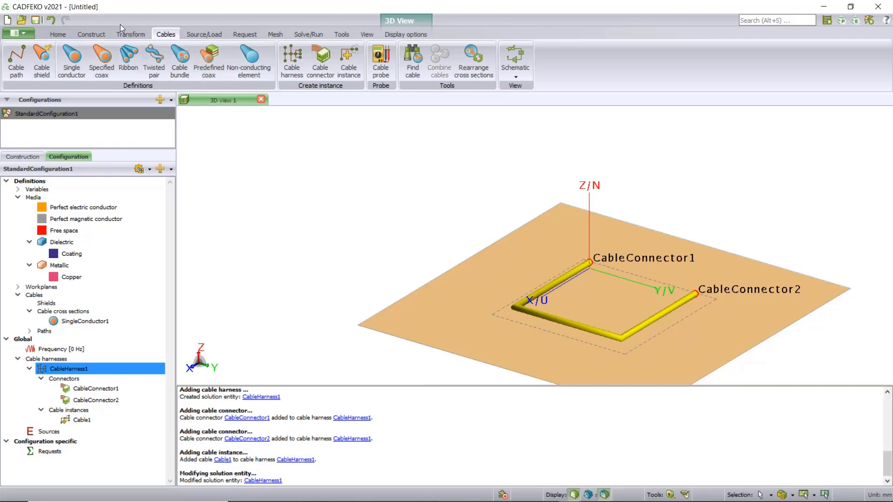
Display the CableHarness1 schematic and its Cable schematic ribbon tools
click(515, 70)
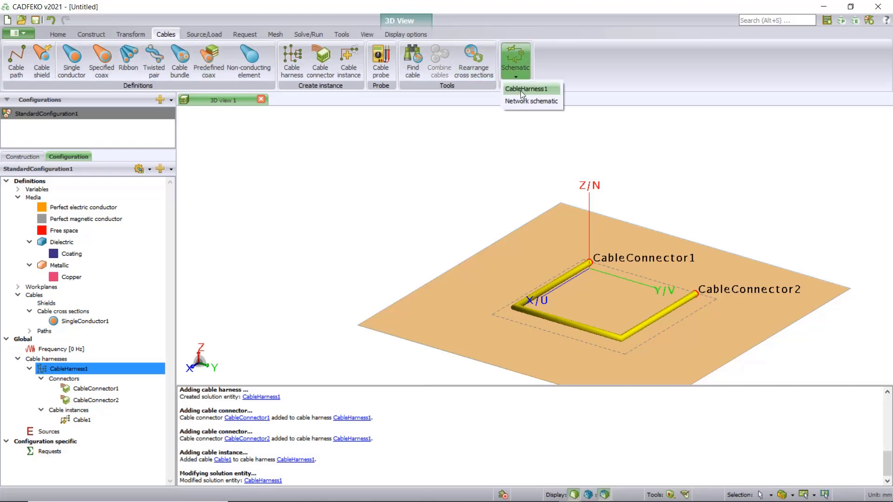
click(520, 90)
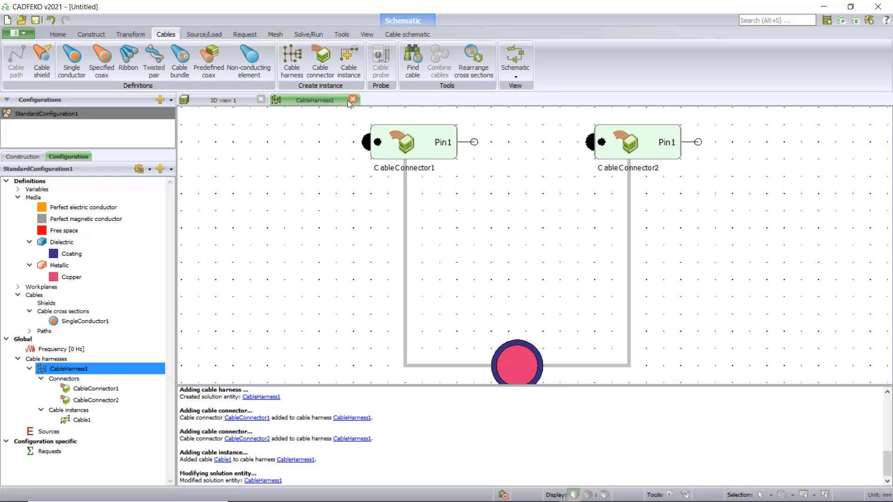
click(224, 100)
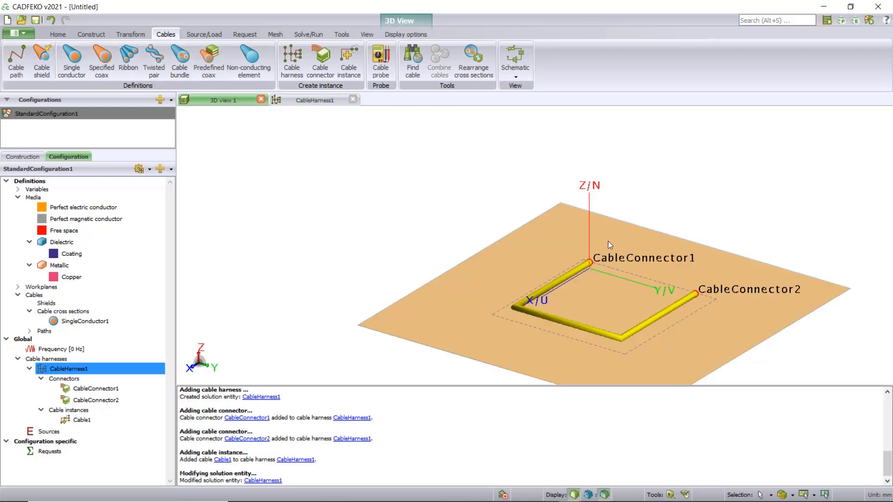
click(297, 98)
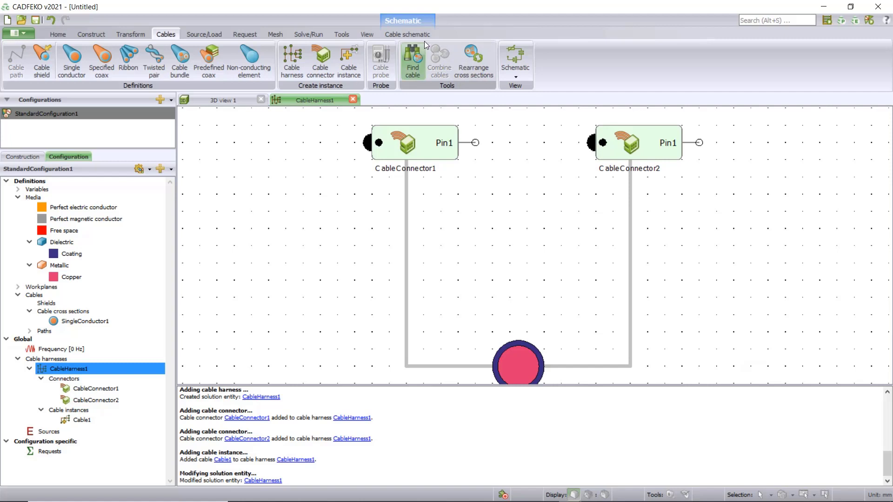
click(408, 35)
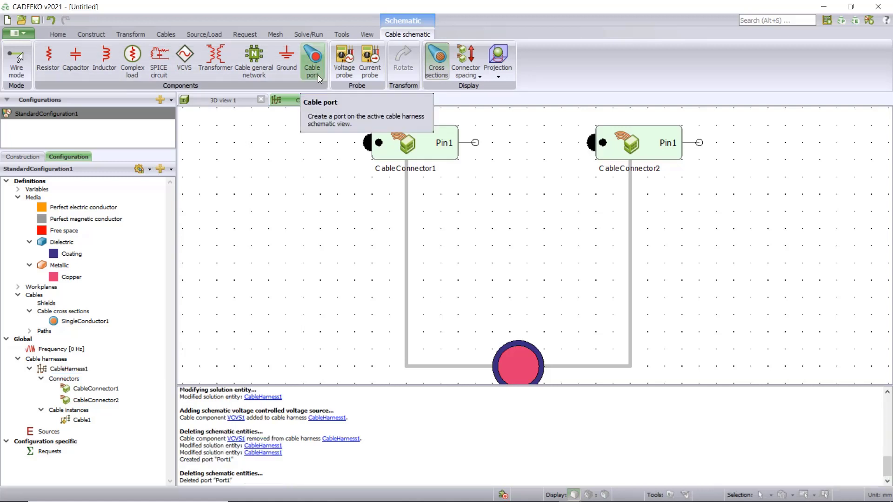
Wire Port1 to CableConnector1's Pin1 and ground its negative terminal
click(317, 74)
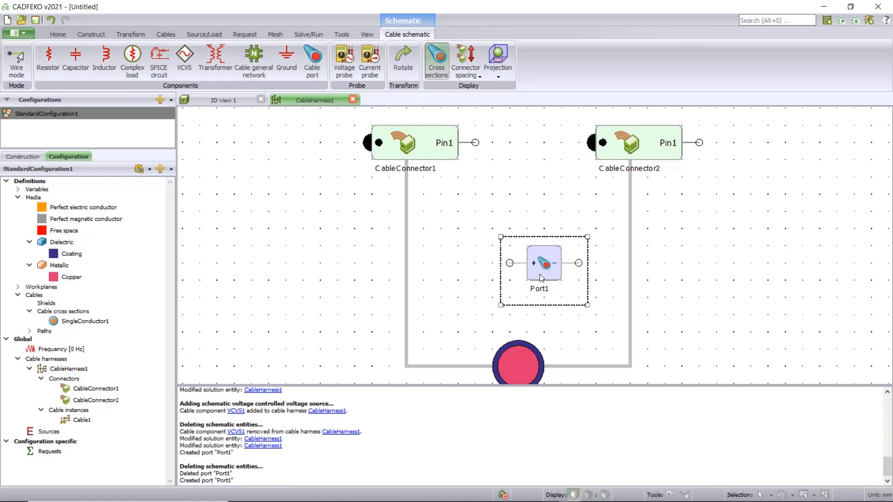
drag(543, 275, 509, 154)
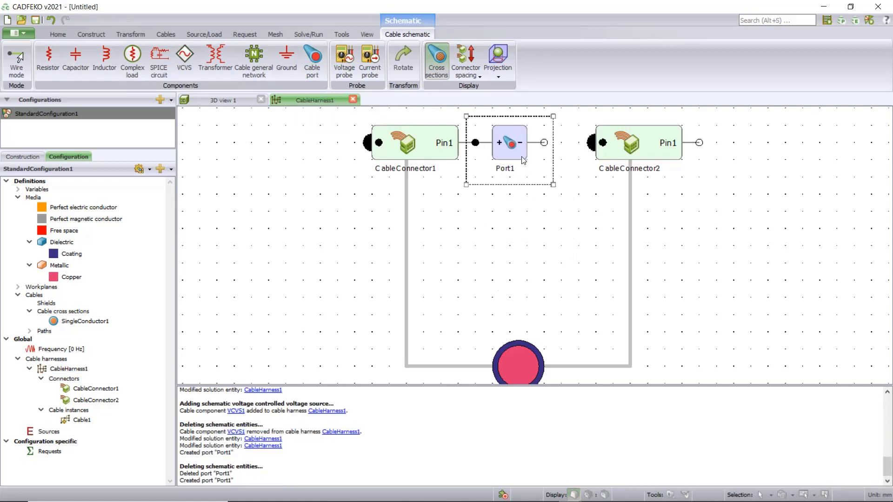
click(298, 60)
drag(550, 267, 550, 232)
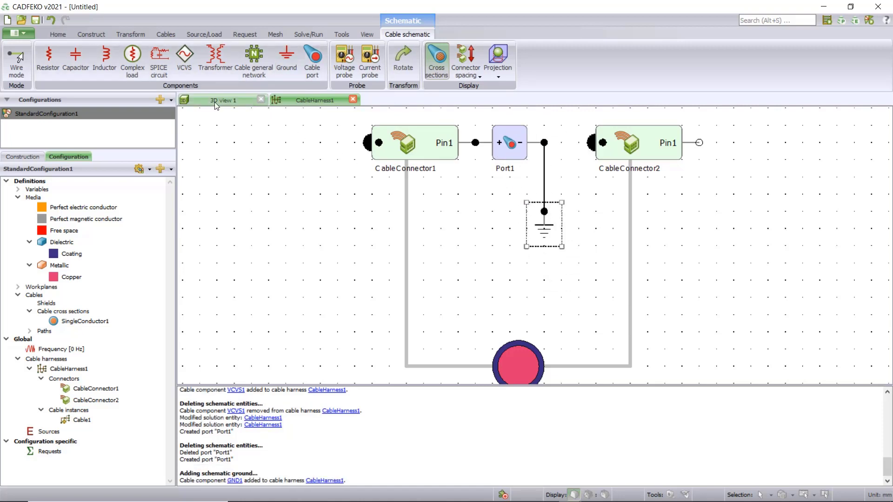
Connect resistor R1 from CableConnector2's Pin1 to ground, set it to 360 Ohm, and return to 3D view
click(50, 71)
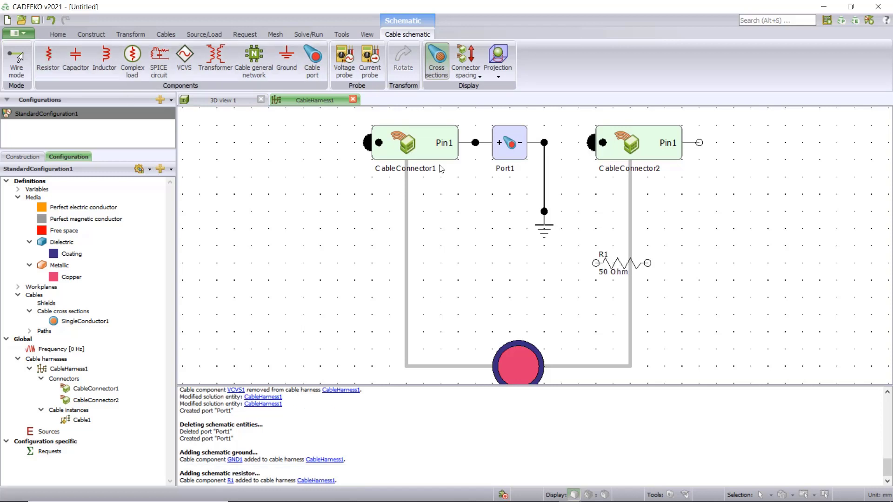
drag(613, 255, 716, 134)
click(287, 58)
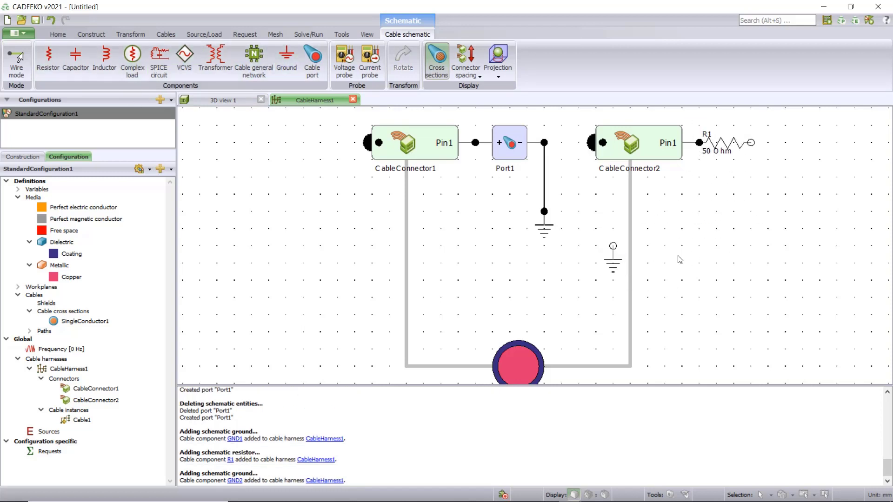
drag(616, 265, 752, 166)
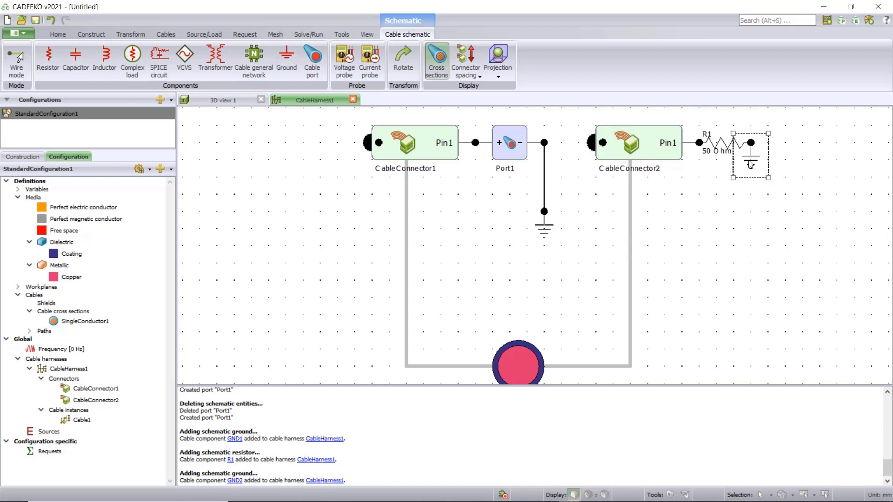
double_click(720, 144)
double_click(248, 158)
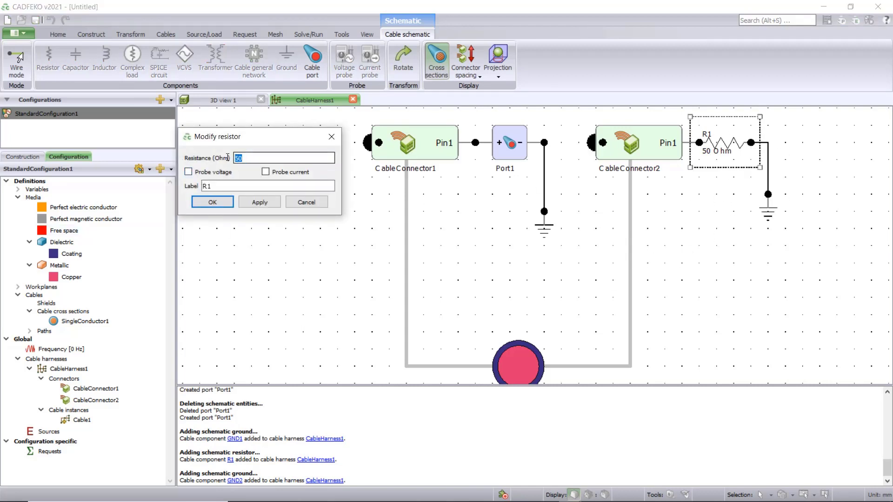
text(3)
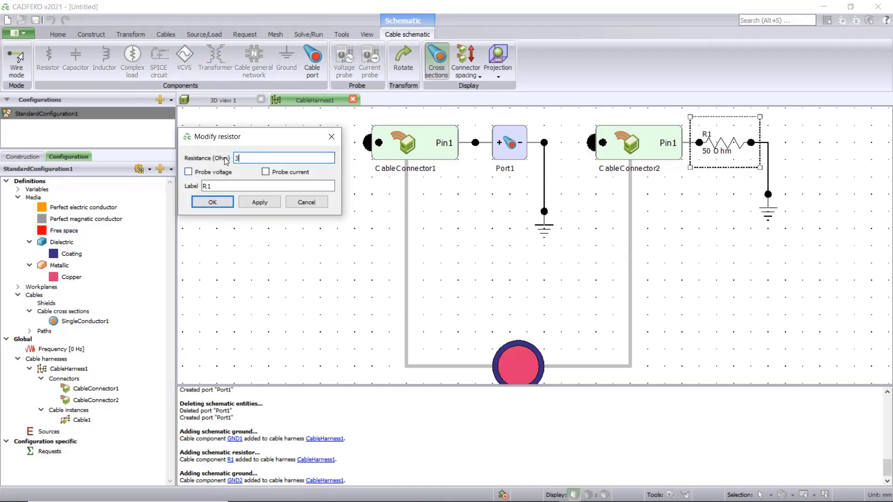
text(60)
click(213, 202)
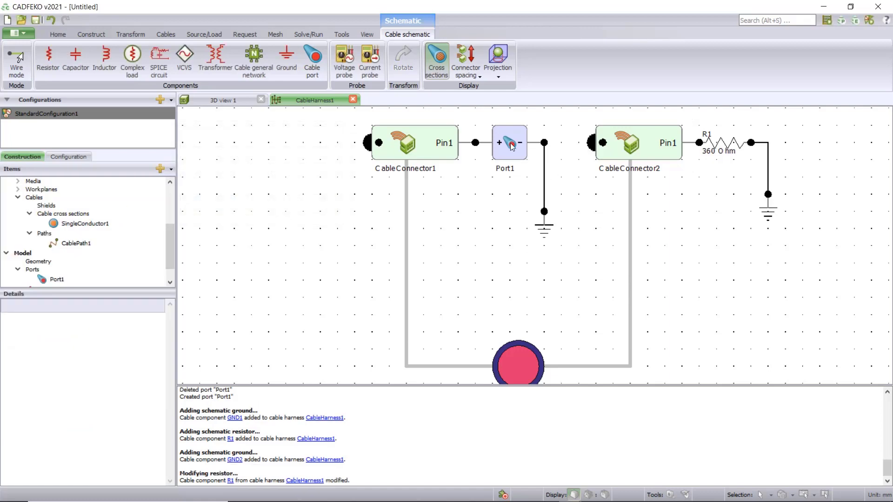
click(239, 95)
Create VoltageSource1 on Port1 with 1 V magnitude and 240 Ohm reference impedance
click(59, 159)
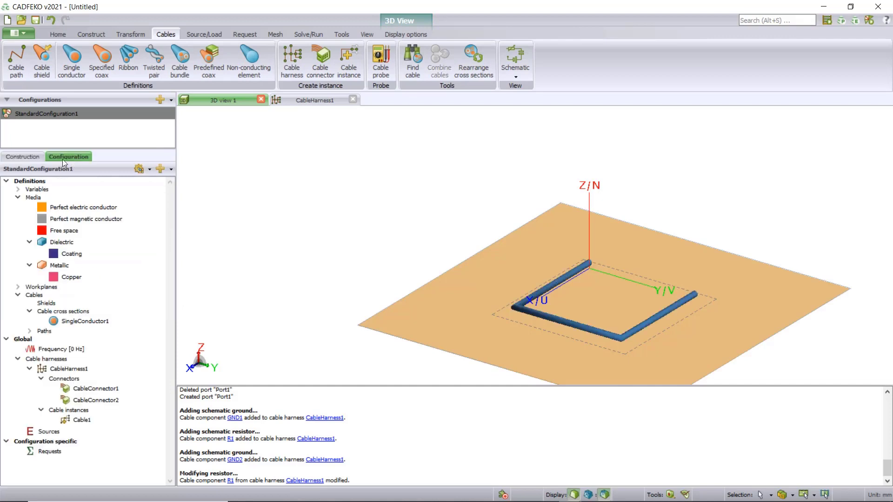
right_click(47, 431)
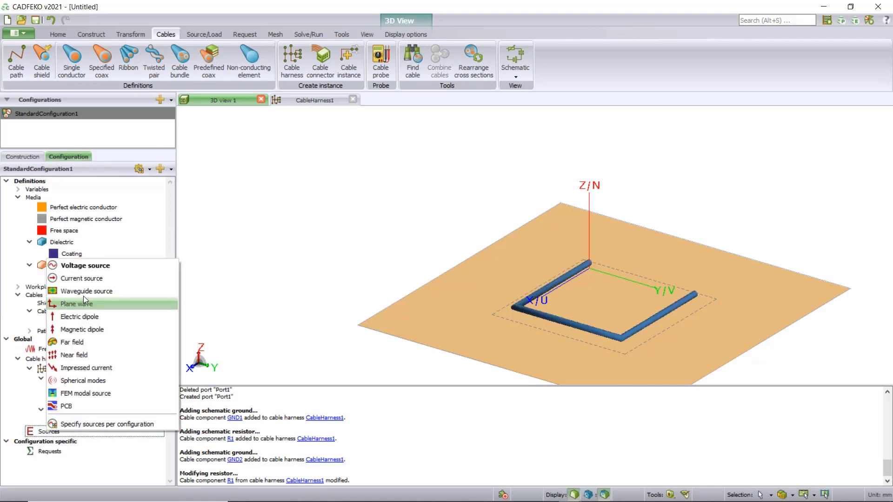
click(85, 266)
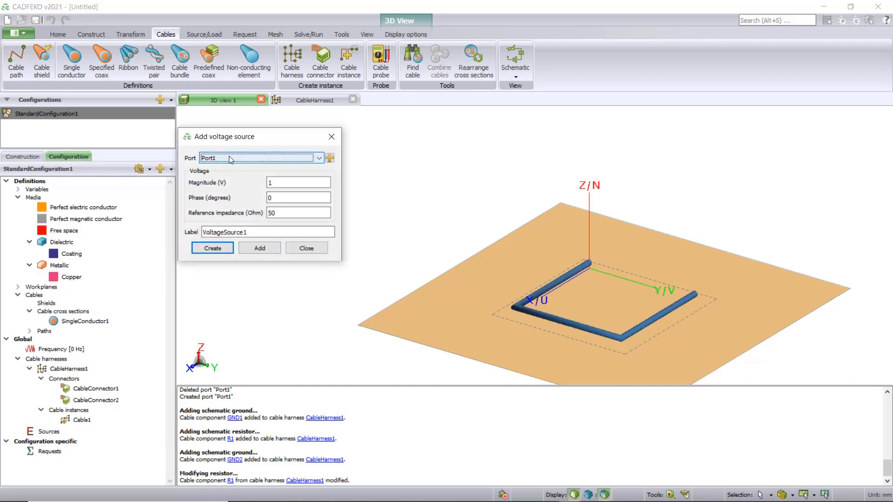
key(Tab)
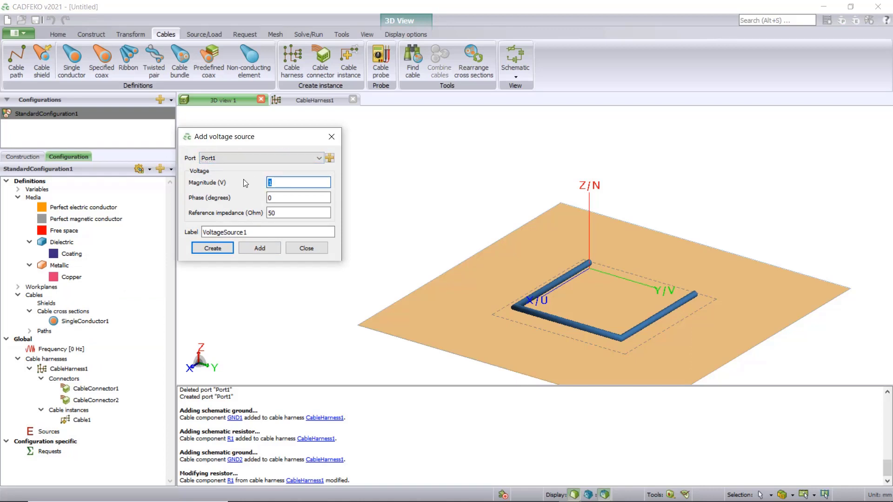
key(Tab)
key(Tab)
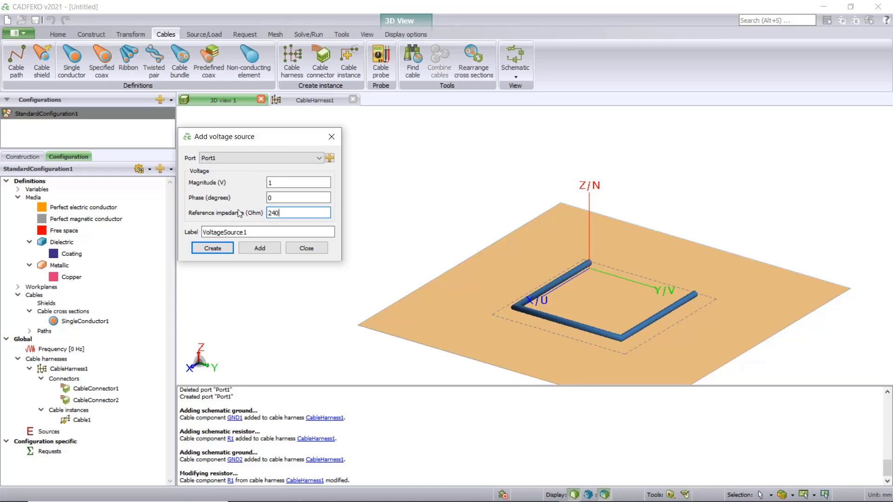
click(227, 253)
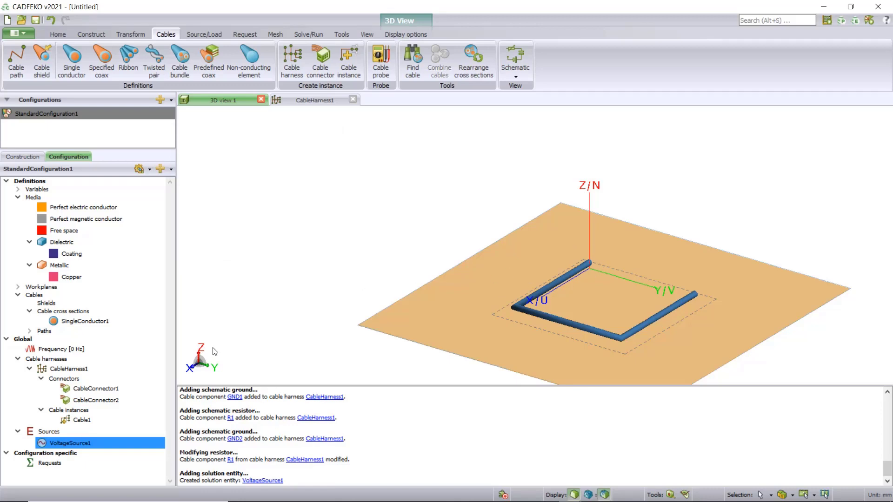
Start a near-field request with start point U 40, V 120, N 5
click(45, 466)
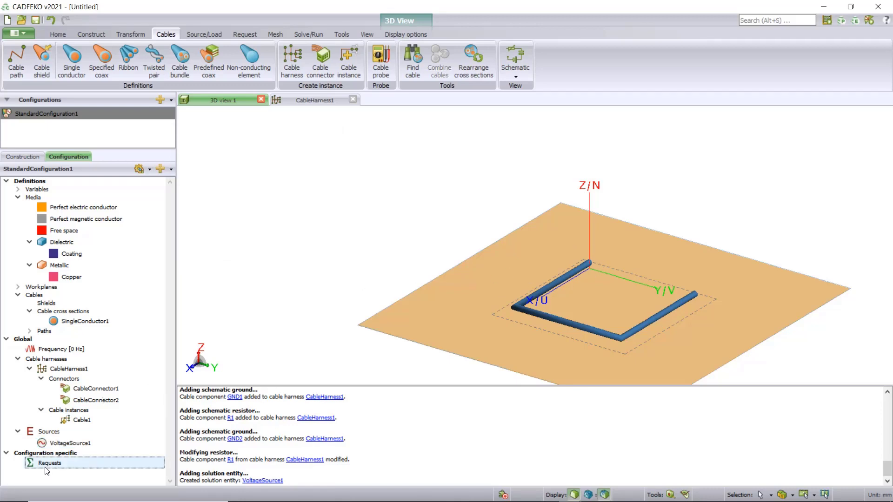
right_click(45, 468)
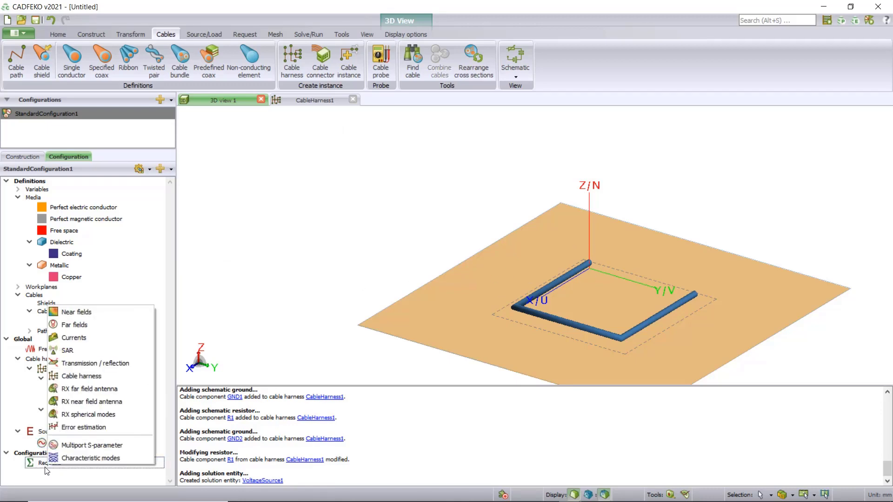
click(96, 313)
click(198, 289)
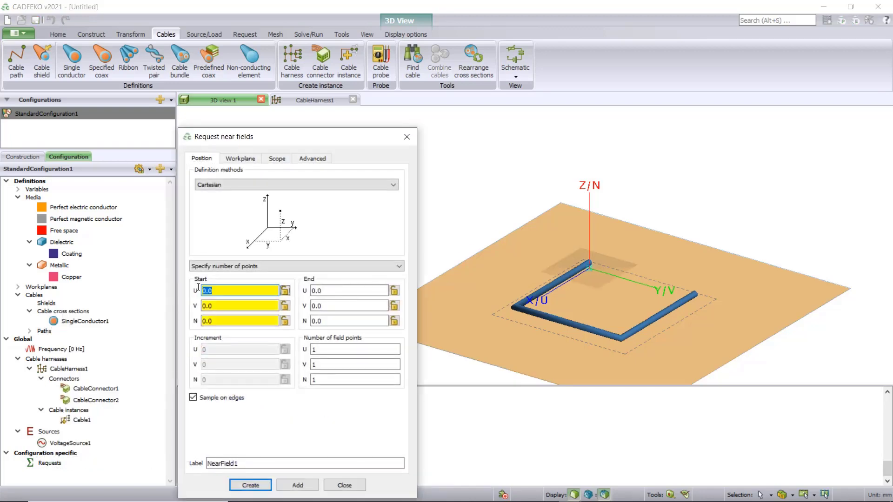
text(40)
key(Tab)
text(120)
key(Tab)
text(5)
Set the end N coordinate to h and 20 field points per direction, then create NearField1
click(320, 321)
text(h)
key(Tab)
text(20)
key(Tab)
text(20)
click(250, 486)
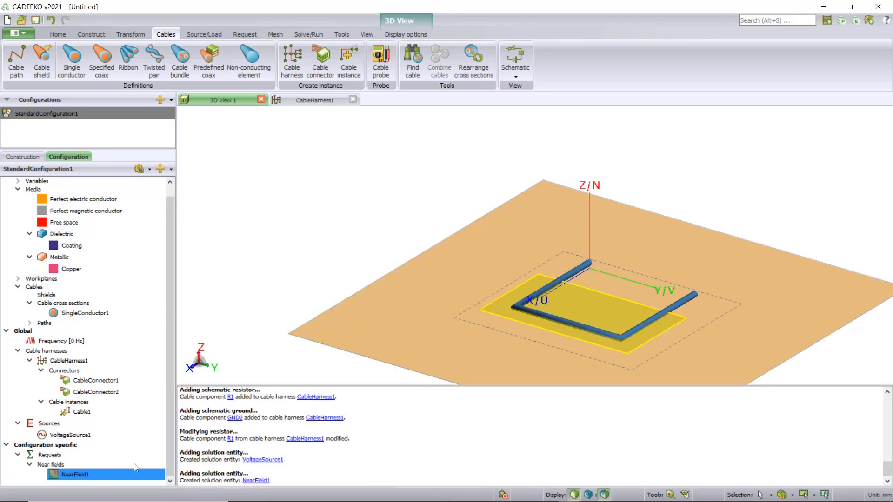
Start a far-field request spanning θ −90° to 90° and φ 0° to 180°
right_click(50, 455)
click(61, 309)
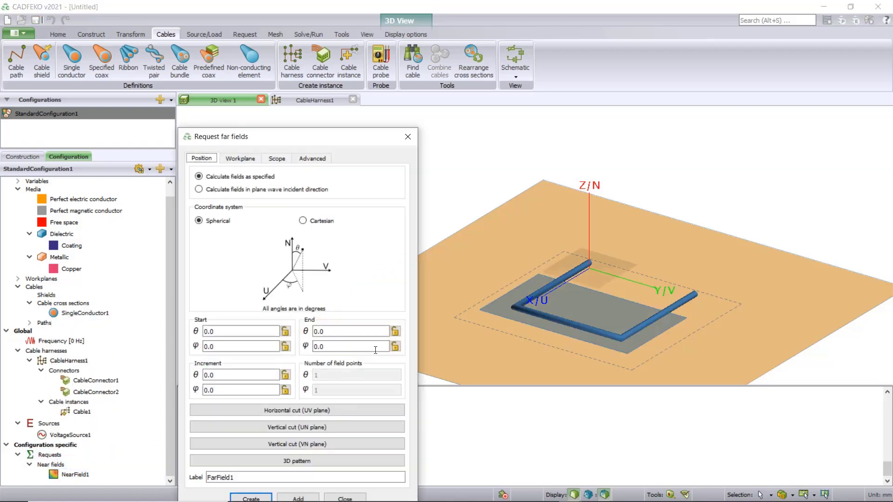
click(243, 332)
double_click(243, 332)
text(-90)
key(Tab)
text(90)
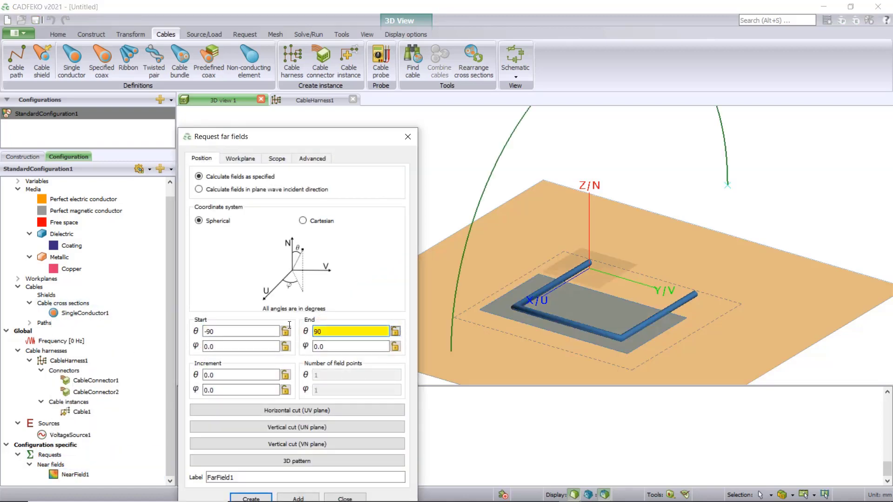
key(Tab)
text(180)
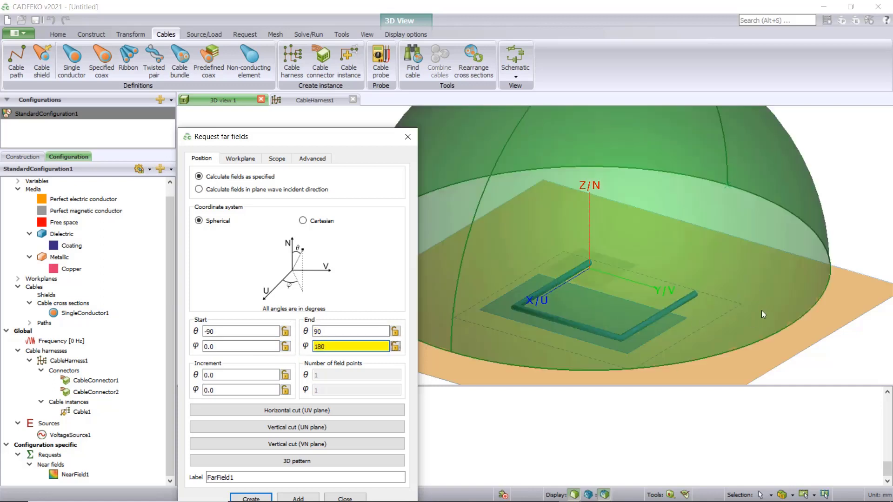
Centre the workplane at X 50, Y 50, set 5° θ and φ increments, and create FarField1
click(244, 162)
click(237, 182)
text(50)
key(Tab)
text(50)
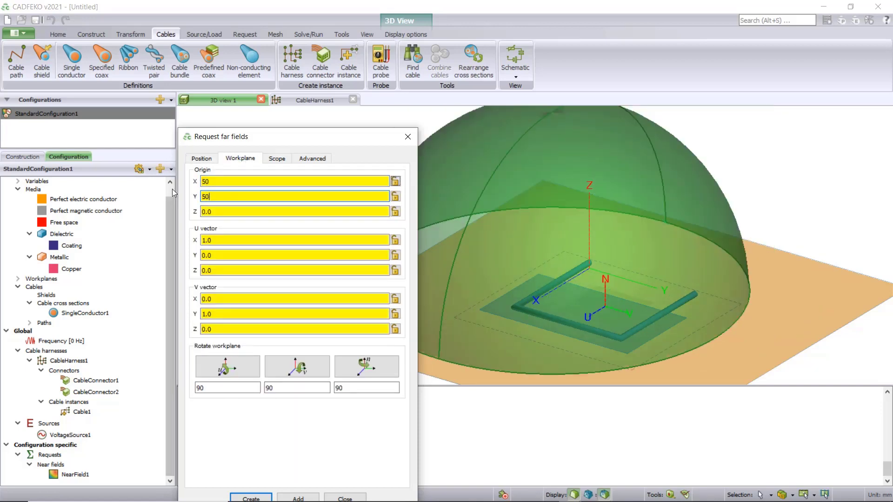
click(251, 498)
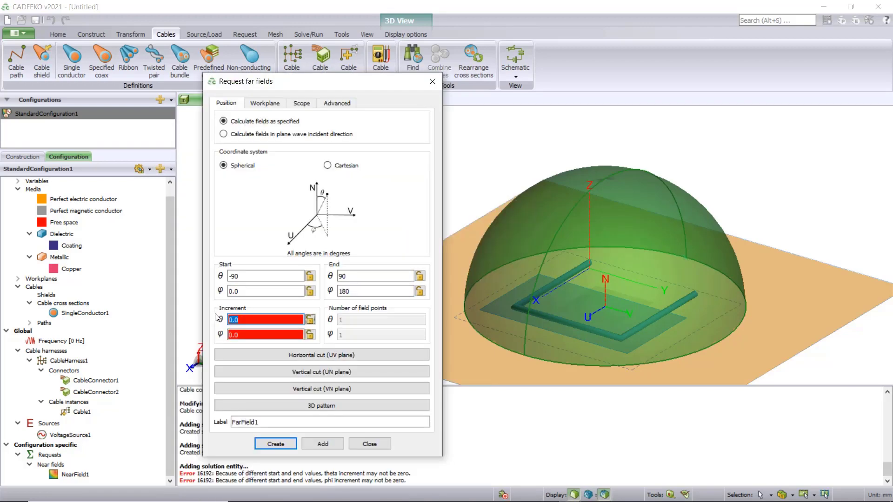
text(5)
key(Tab)
text(5)
click(276, 443)
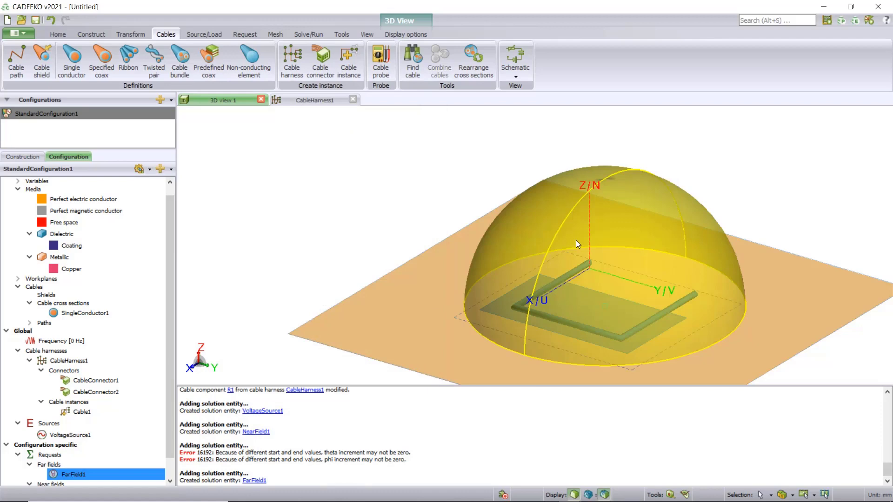
Set the frequency to 101 linearly spaced discrete points from 30e6 to 300e6 Hz
double_click(93, 344)
click(290, 122)
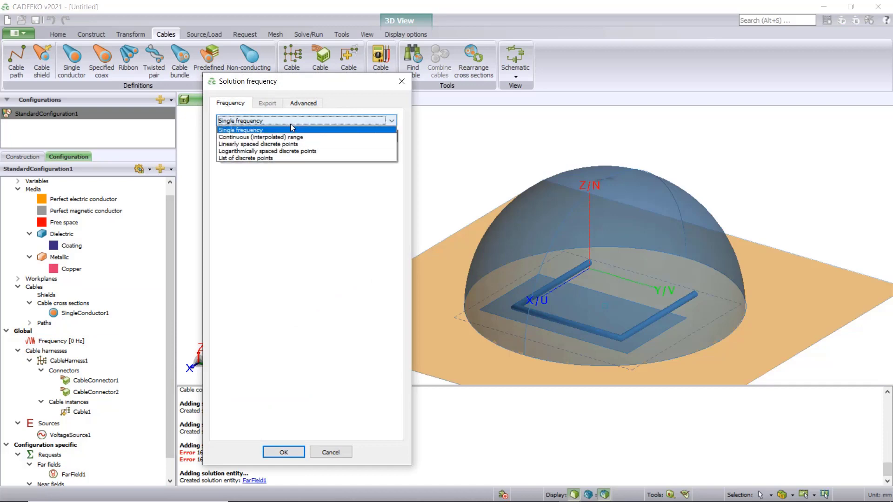
click(280, 137)
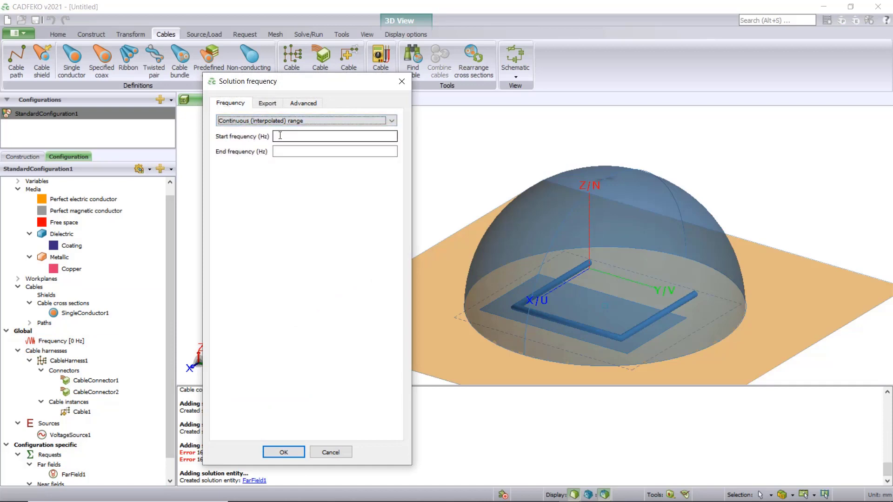
click(297, 121)
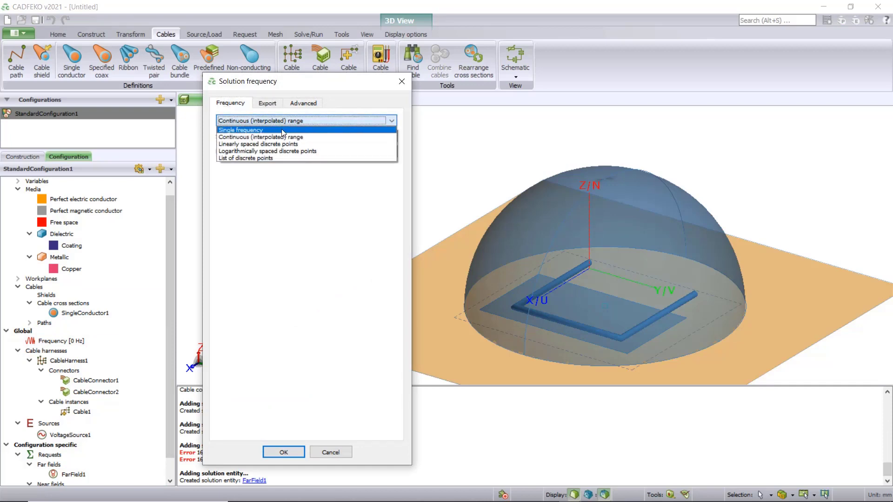
click(293, 141)
click(293, 137)
text(30e)
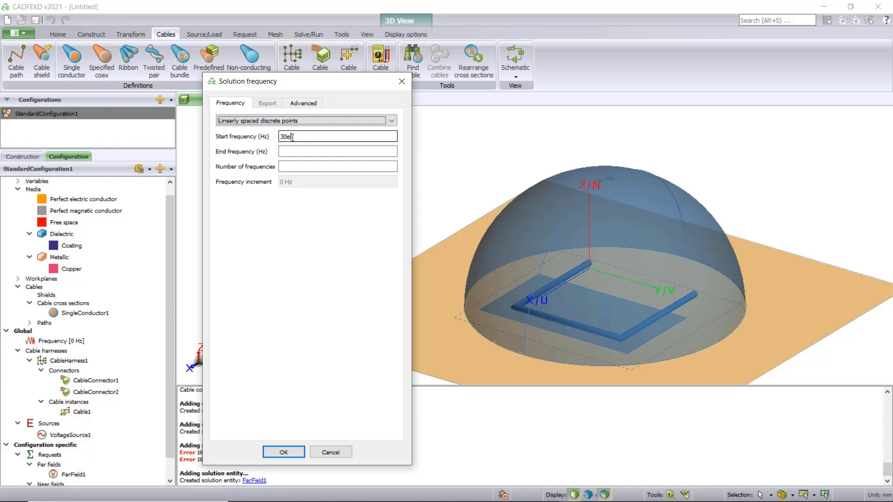
text(6)
click(285, 152)
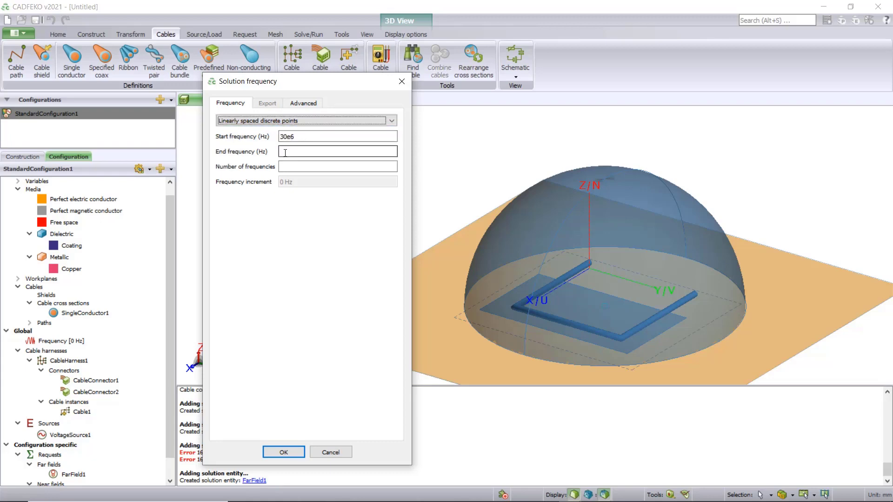
text(300e6)
click(292, 166)
text(101)
click(283, 452)
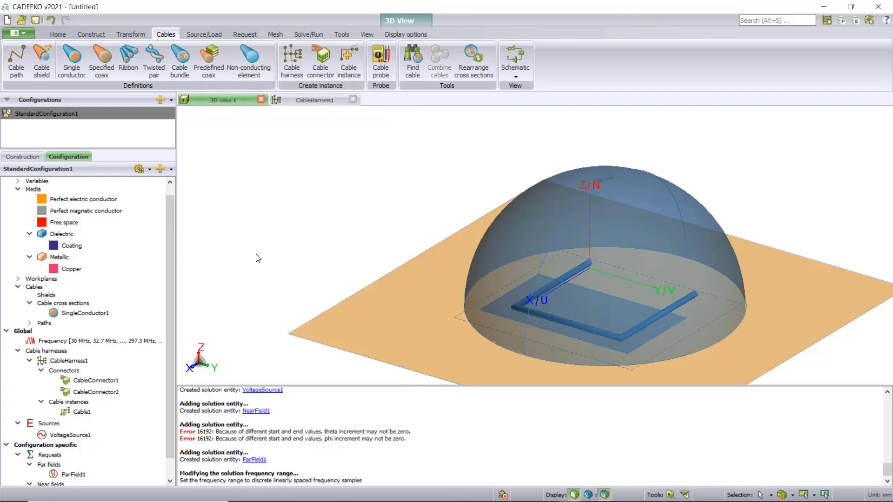
Run CEM validation, close its results, then run the Feko solver to completion
key(alt+1)
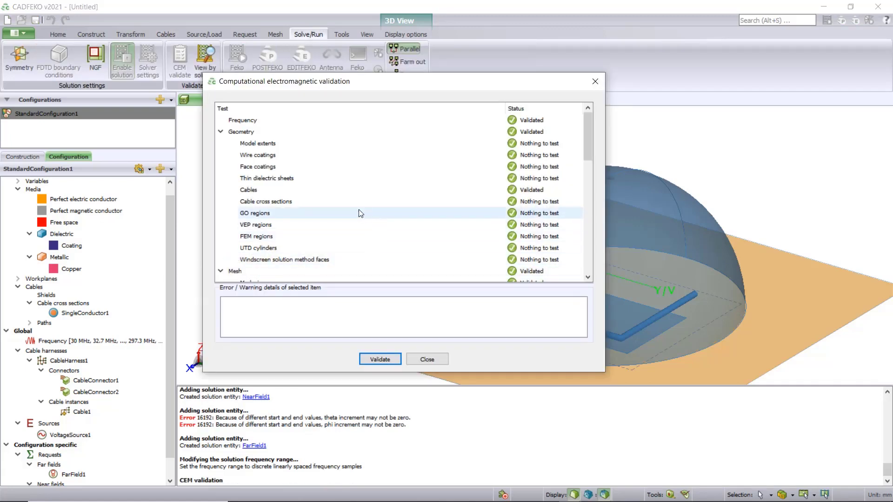
scroll(359, 212, down, 10)
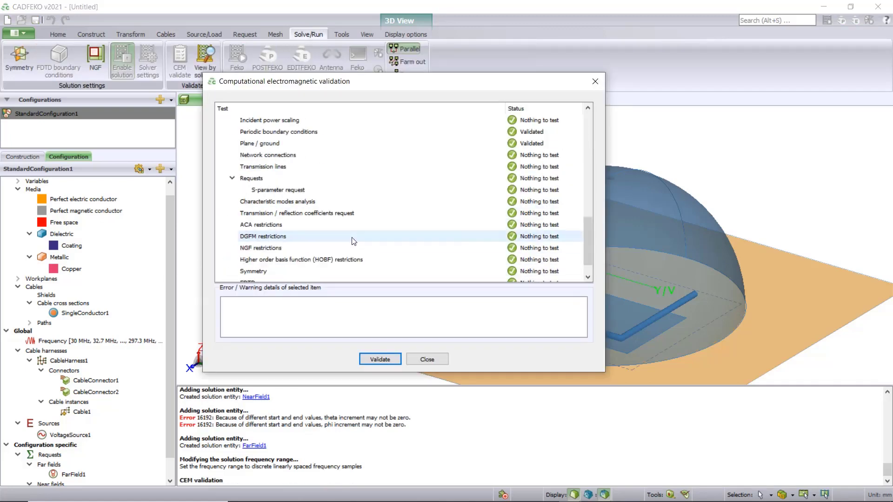
click(417, 357)
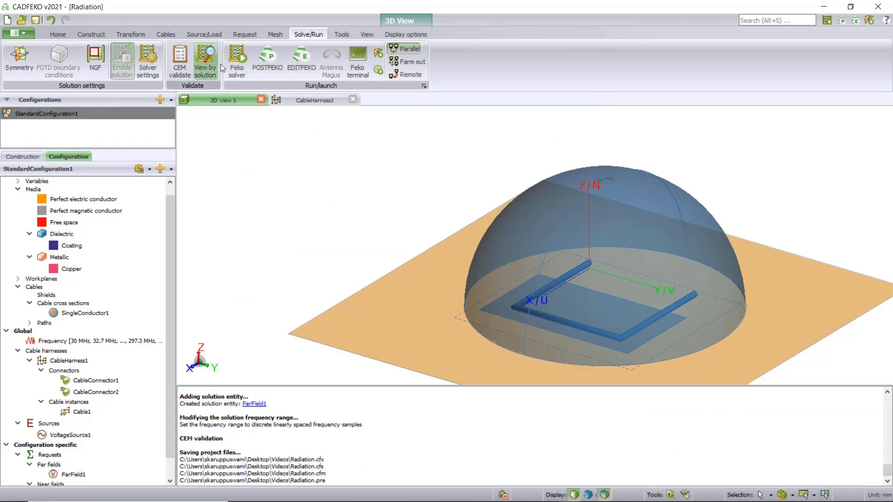
click(238, 63)
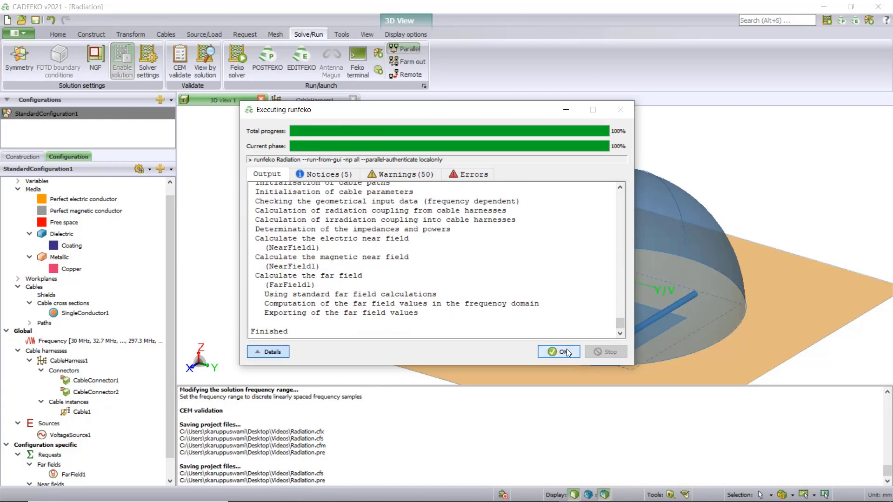
click(564, 352)
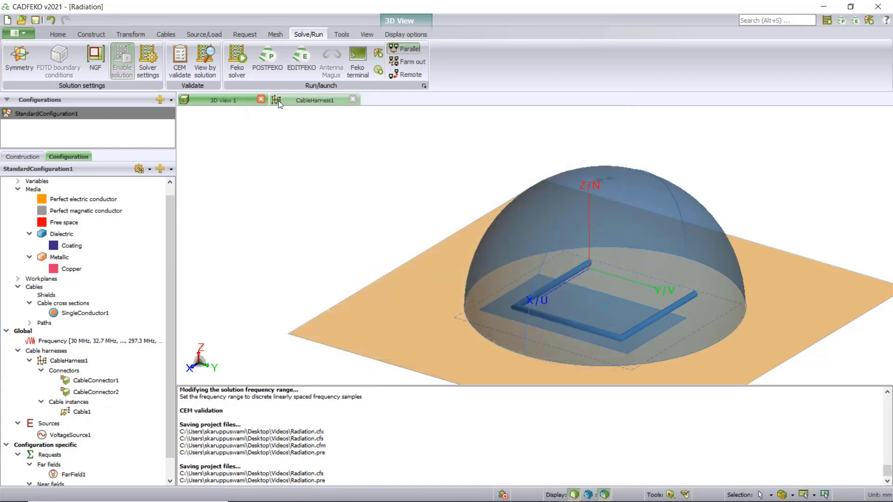
Open the Radiation results in POSTFEKO, plot NearField1 and FarField1, and show gain in dB
click(271, 70)
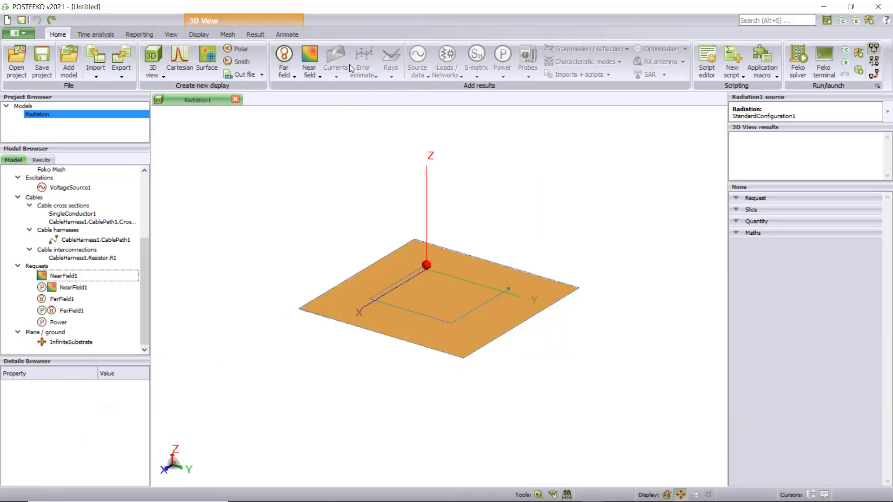
double_click(64, 277)
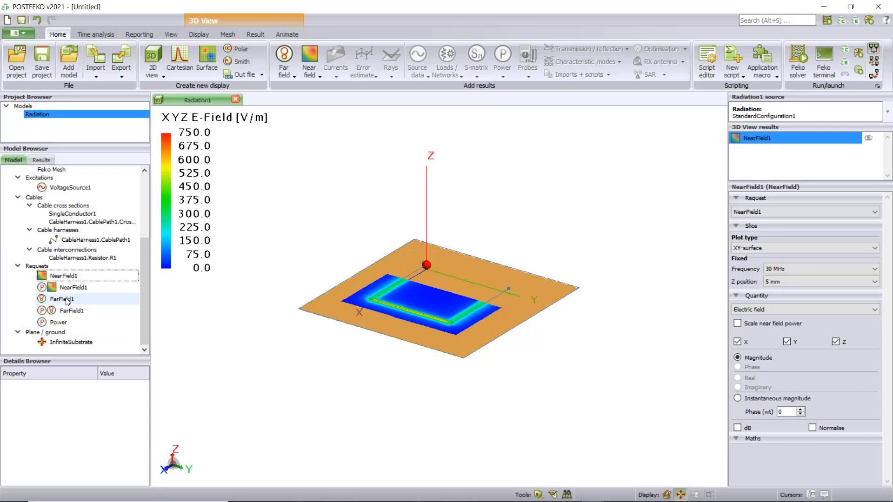
double_click(67, 299)
double_click(68, 299)
double_click(68, 299)
double_click(68, 299)
double_click(67, 299)
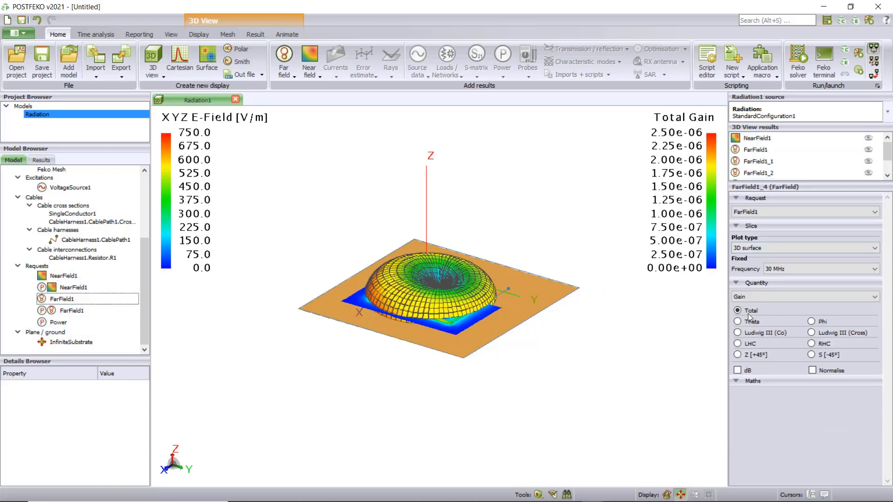
click(737, 371)
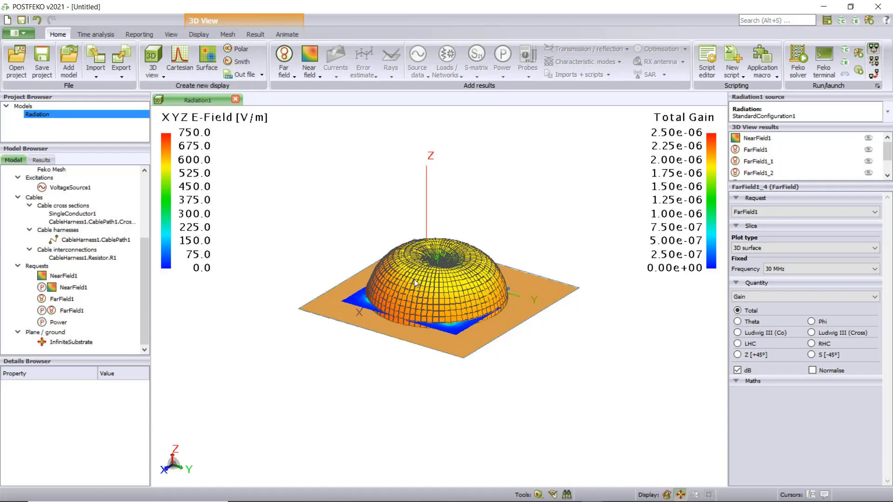